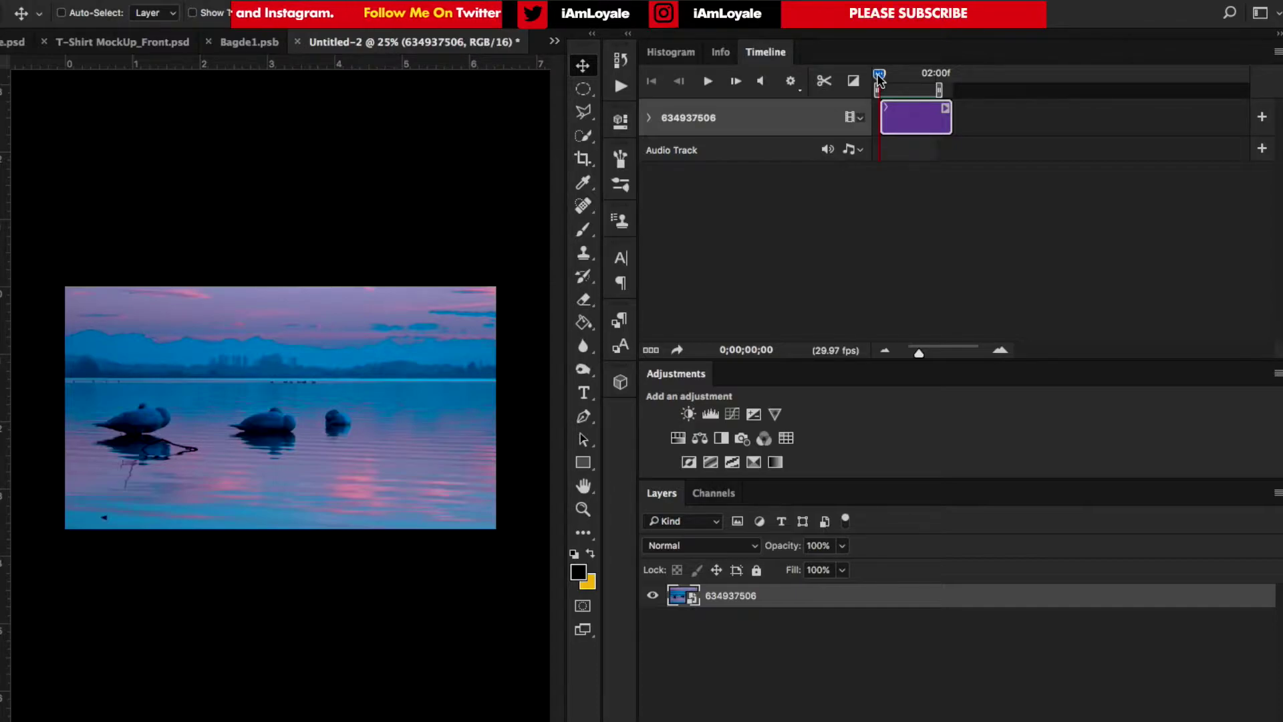
Stamp a merged still copy of the lake's first frame onto a new Layer 1.
key(space)
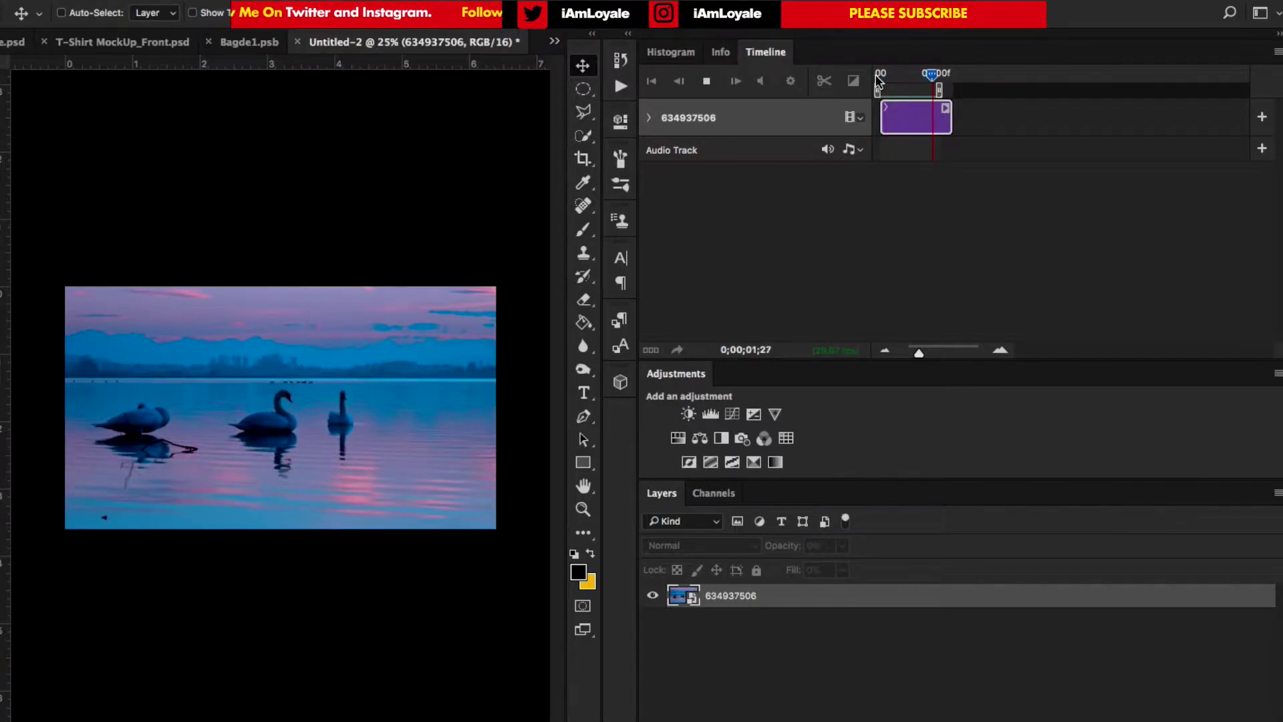
click(880, 75)
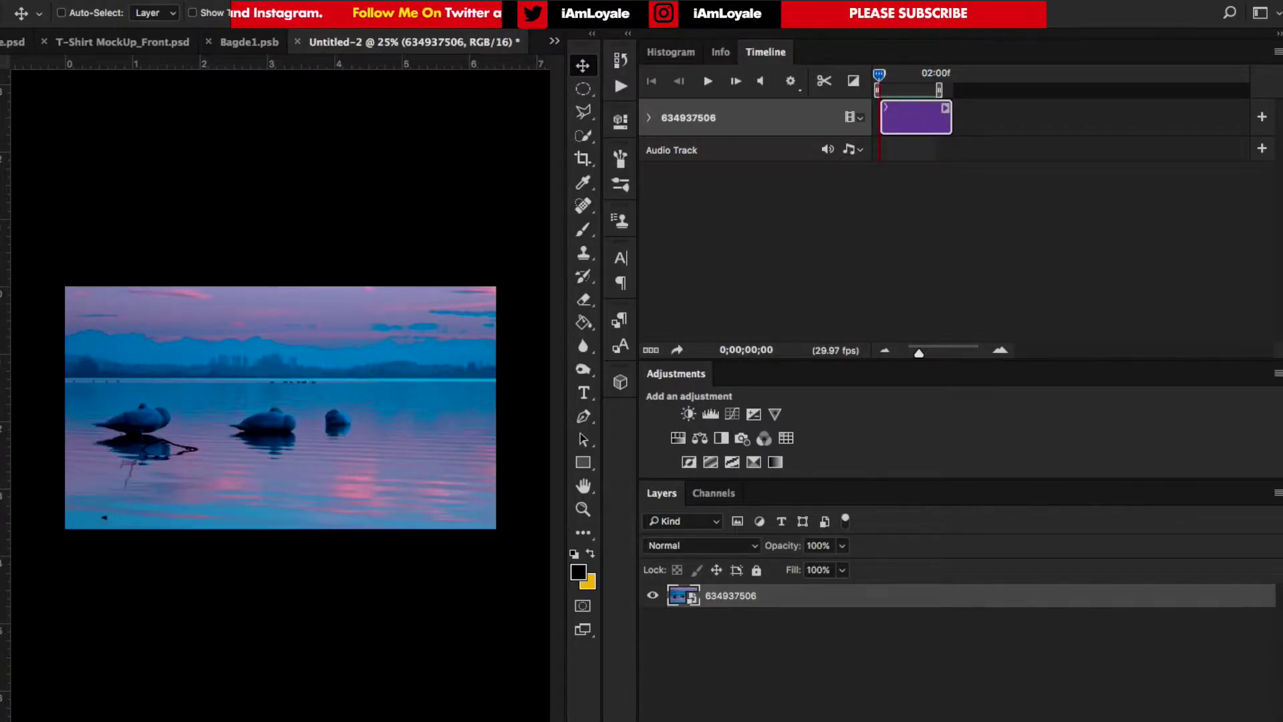
key(ctrl+shift+alt+n)
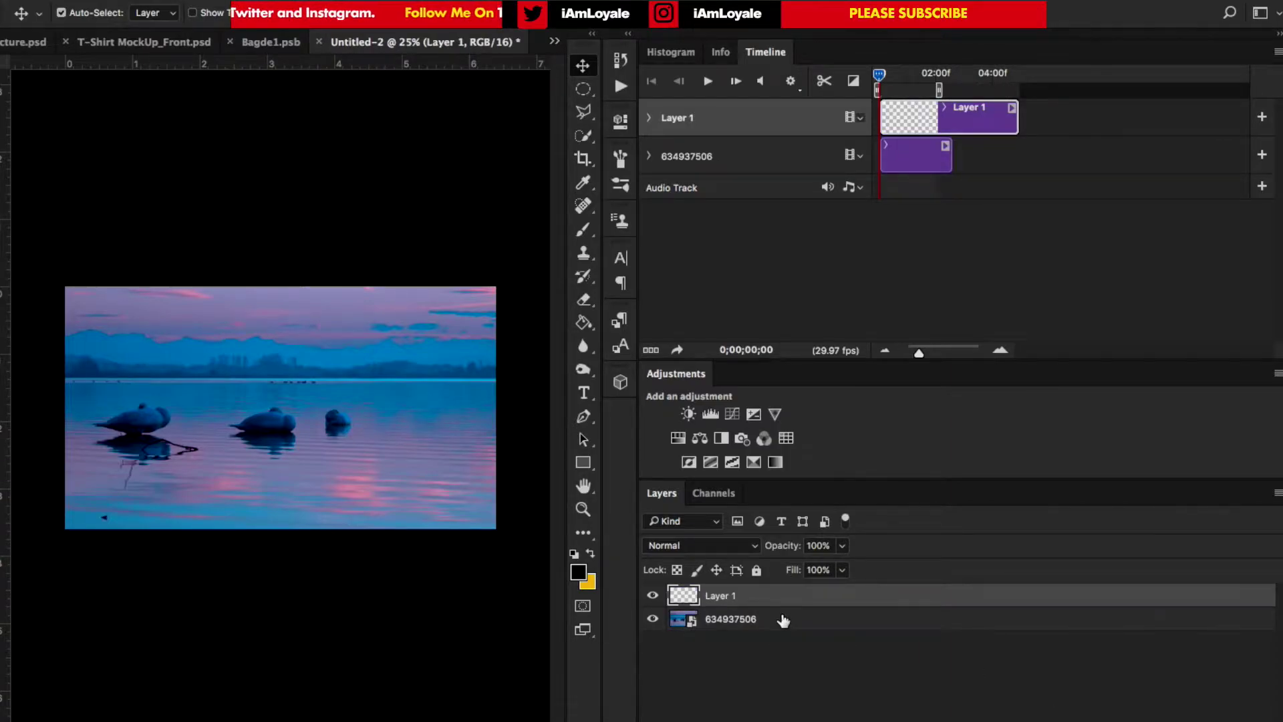
key(ctrl+shift+alt+e)
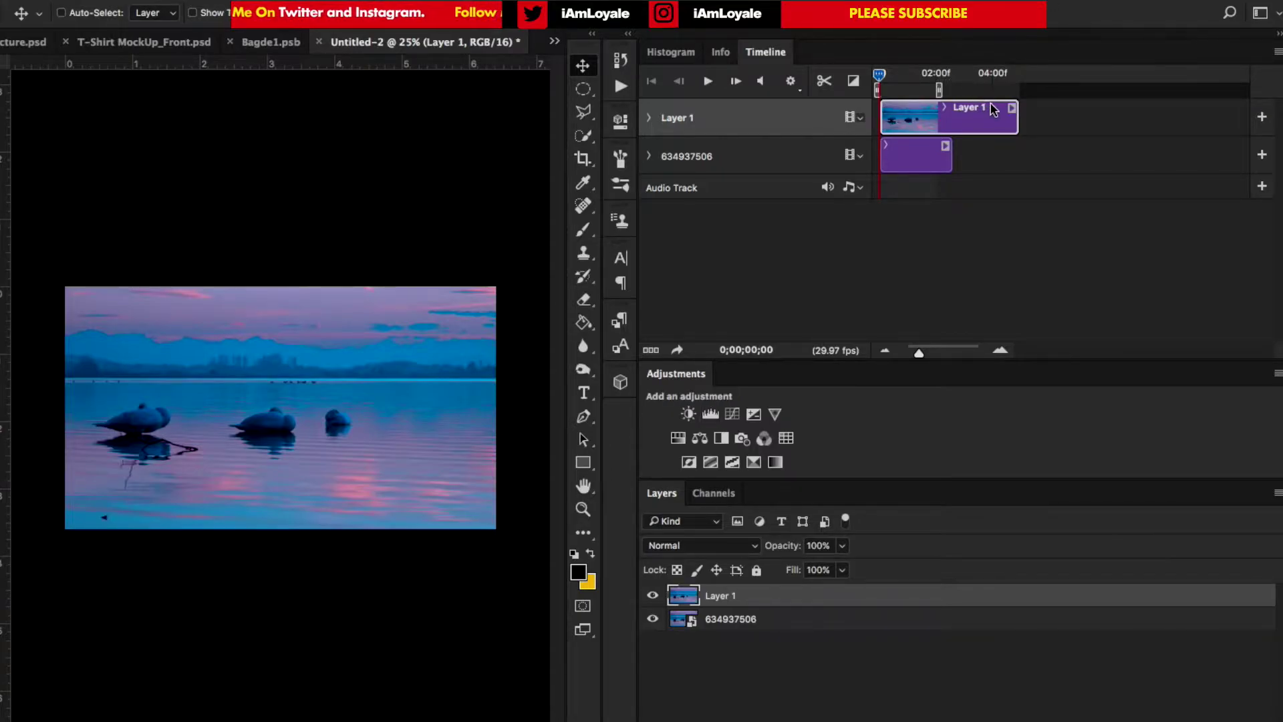
key(ctrl+plus)
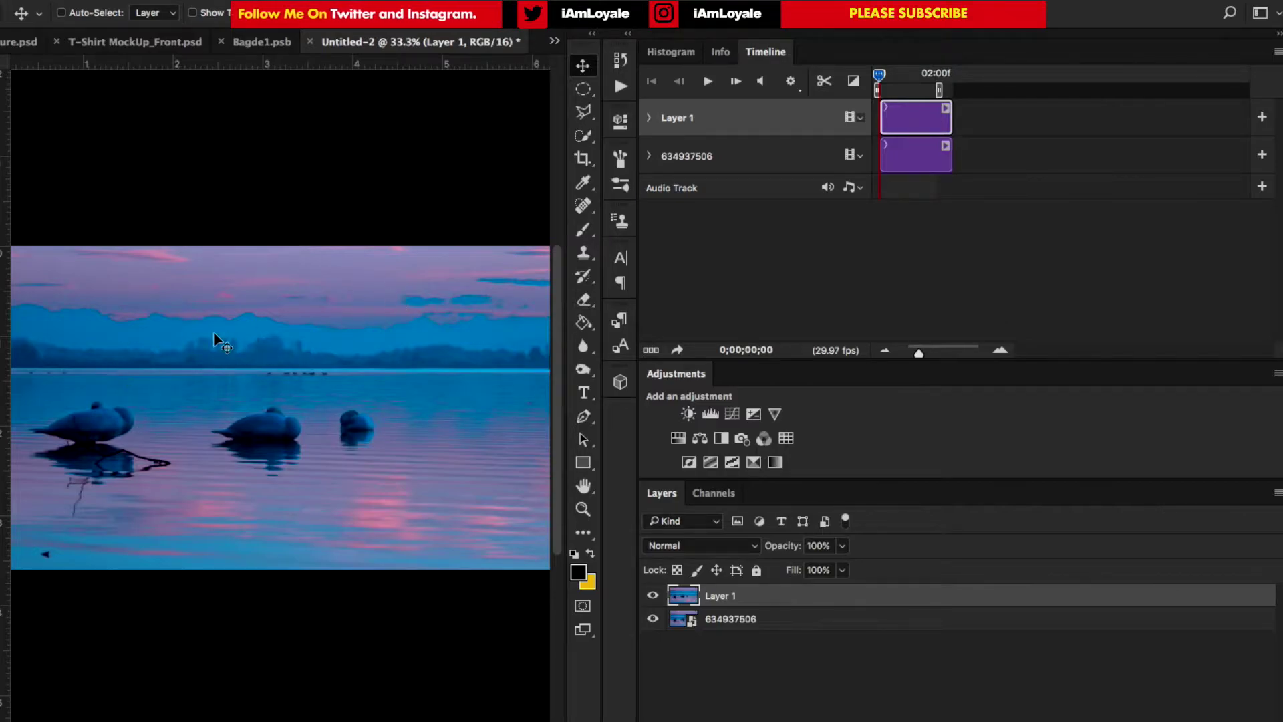
key(ctrl+minus)
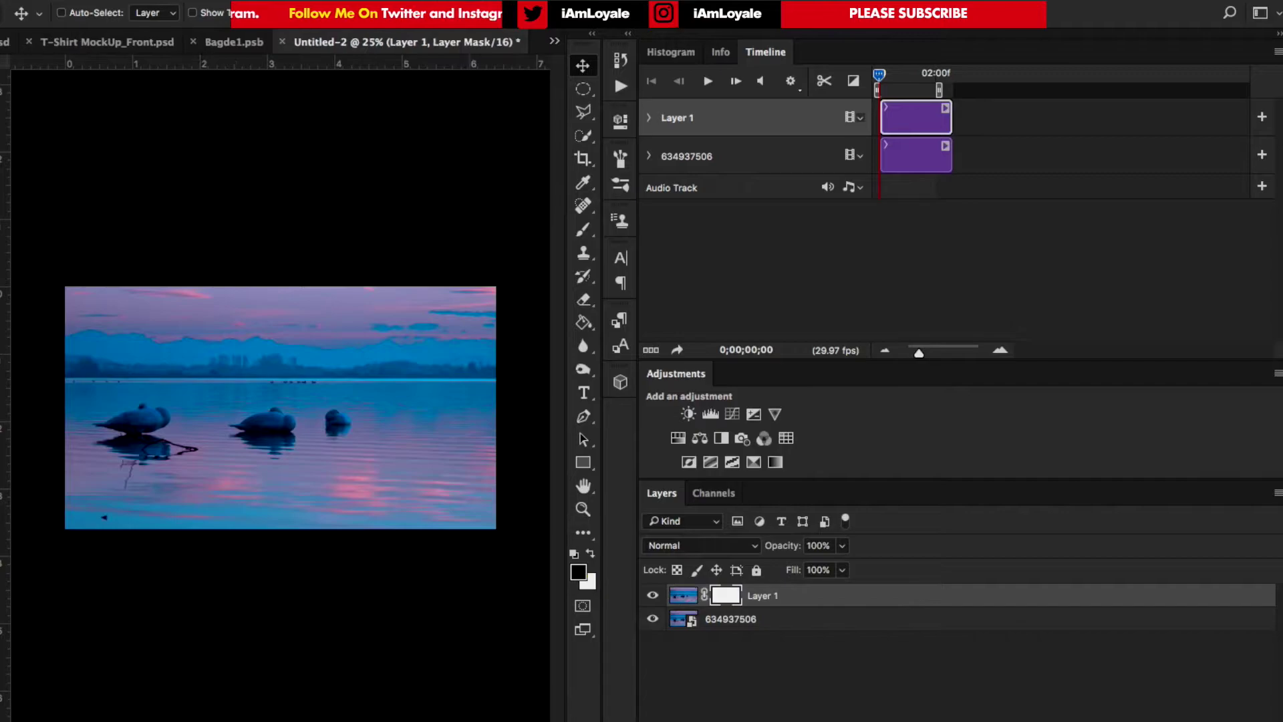
key(b)
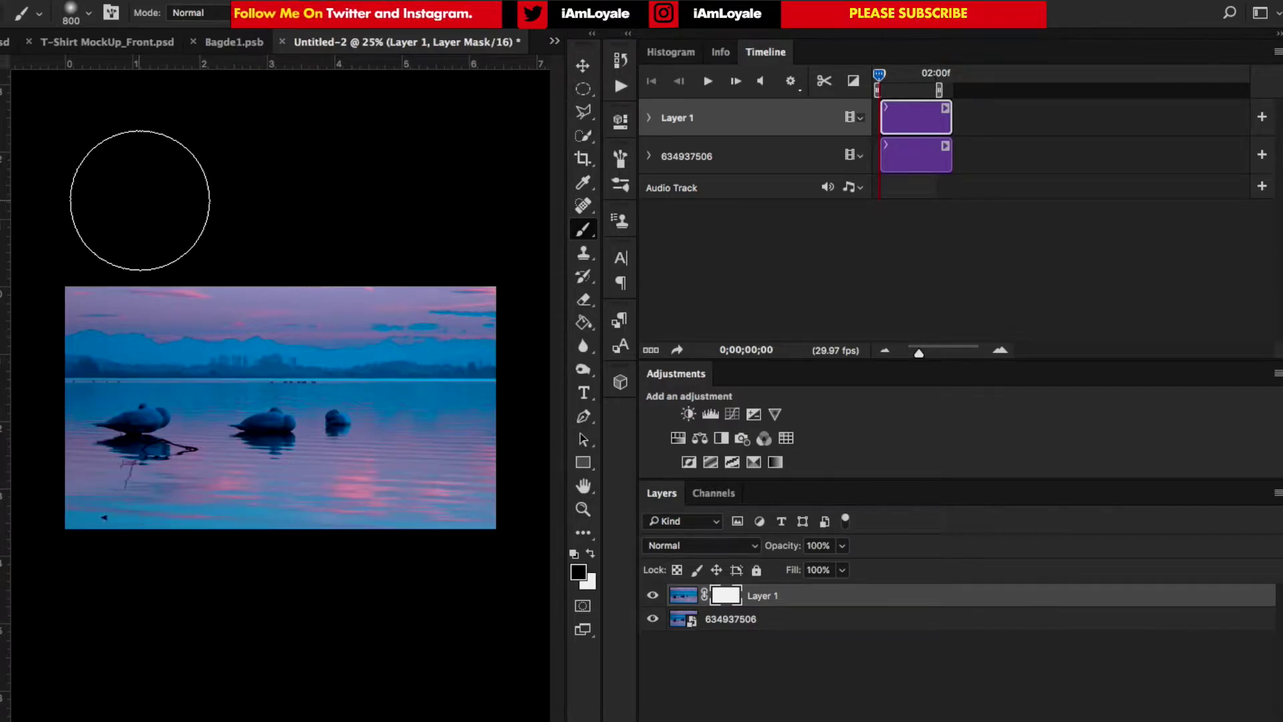
Check brush size and hardness, paint black on Layer 1's mask, and preview the moving water.
click(89, 15)
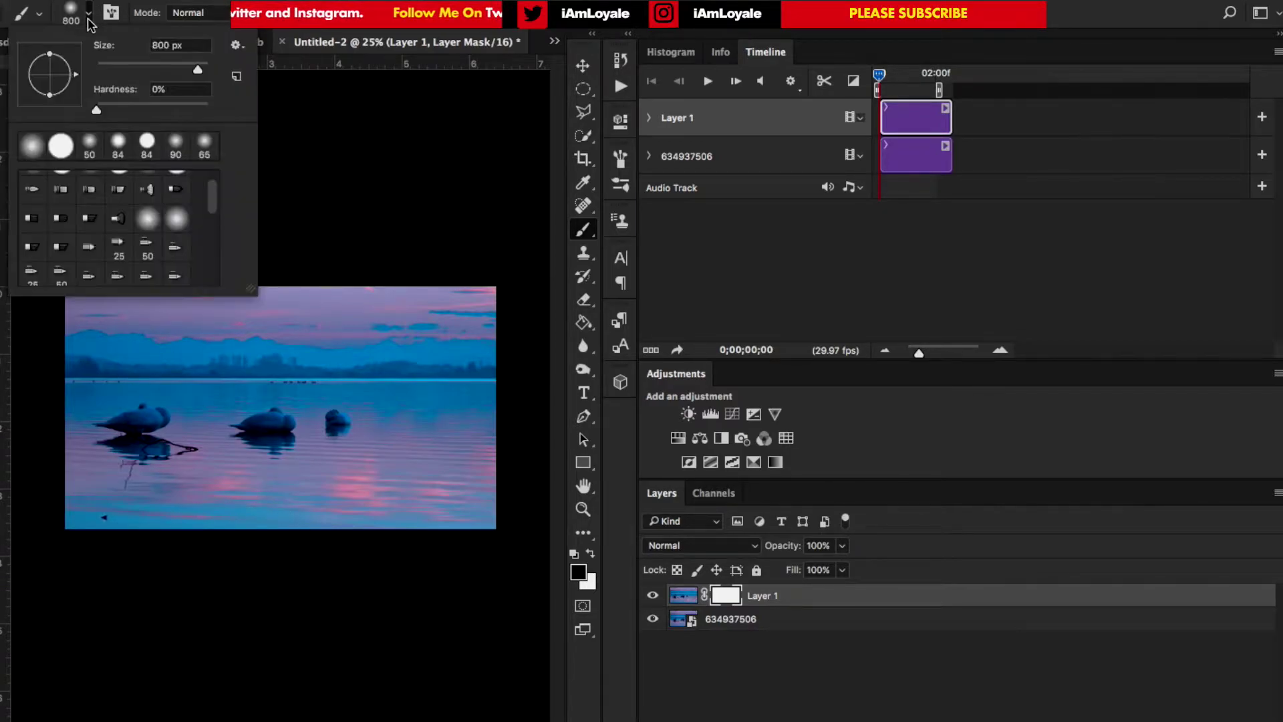
click(90, 15)
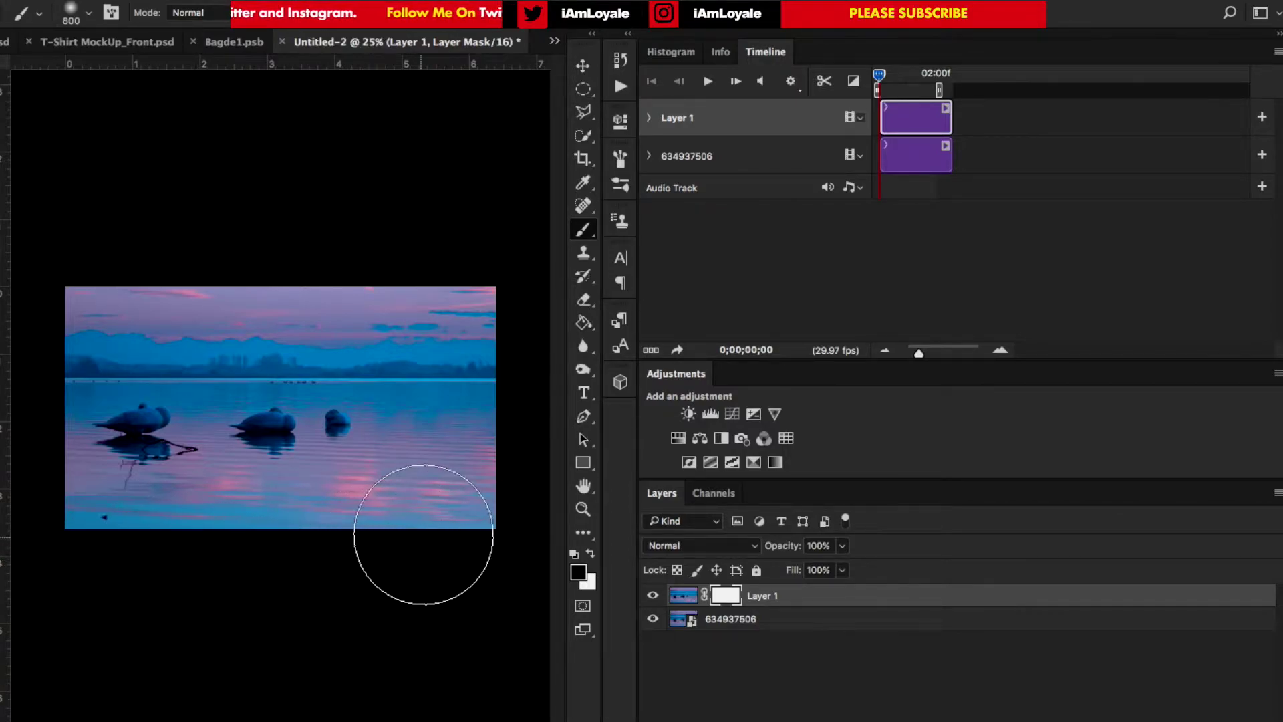
key(space)
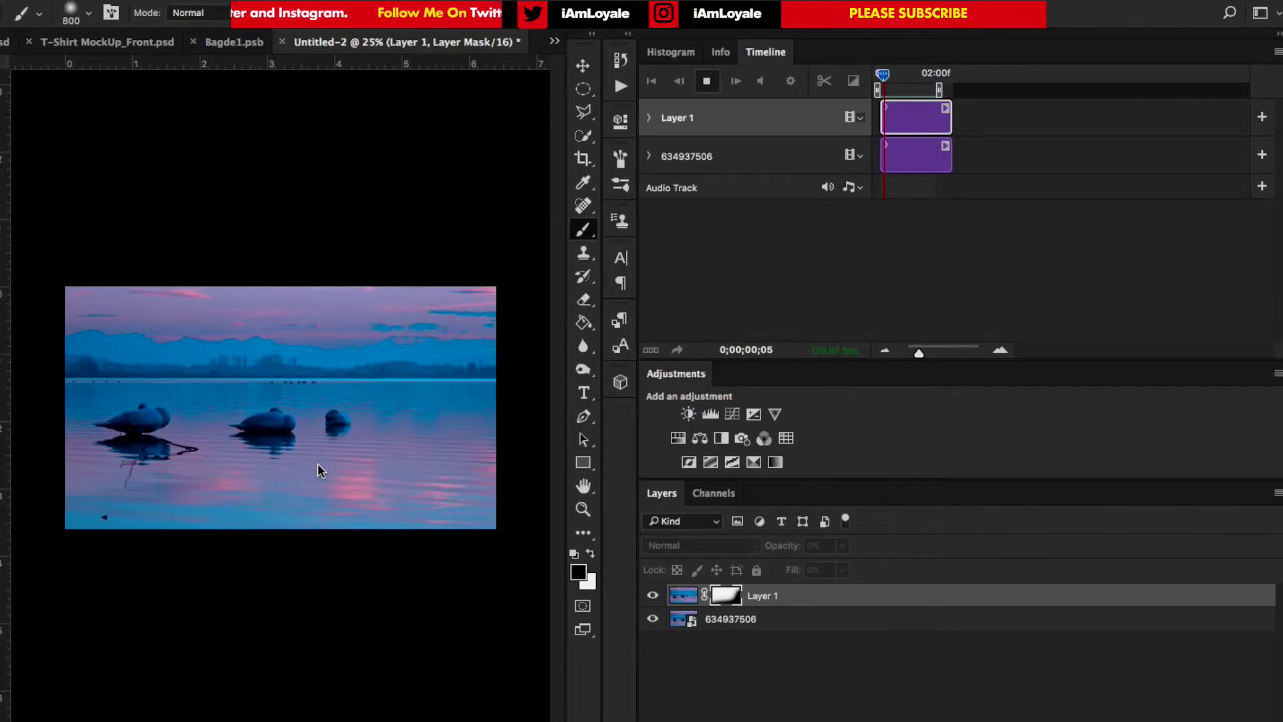
key(ctrl+plus)
key(ctrl+plus)
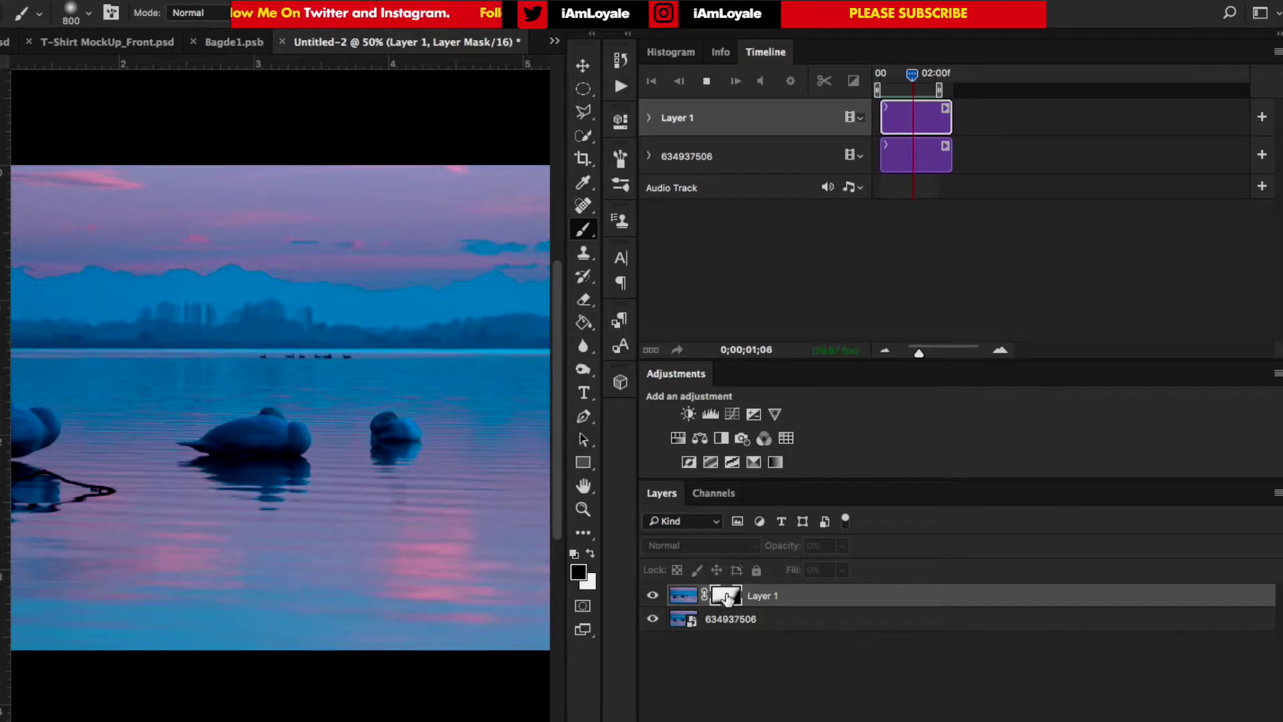
Use a 200-pixel white brush to restore still areas around the geese, then replay.
key(space)
key(bracketleft)
key(bracketleft)
key(bracketleft)
key(bracketleft)
key(bracketleft)
key(bracketleft)
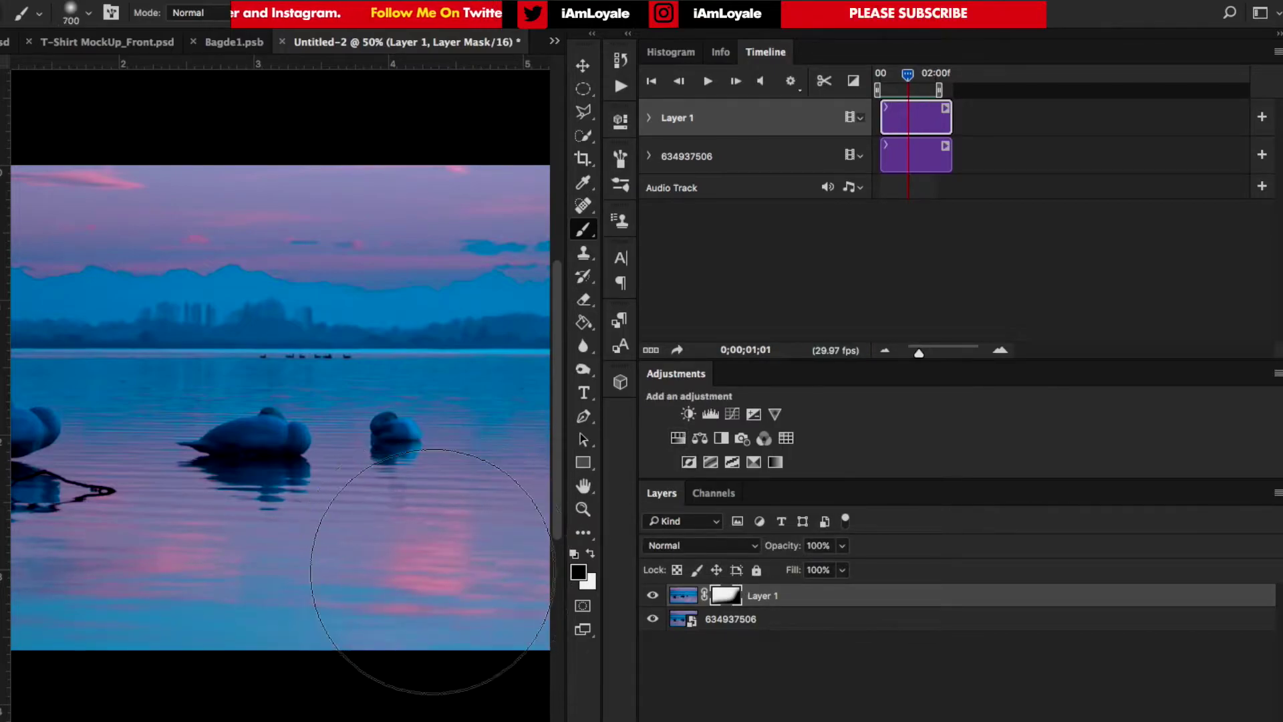
key(x)
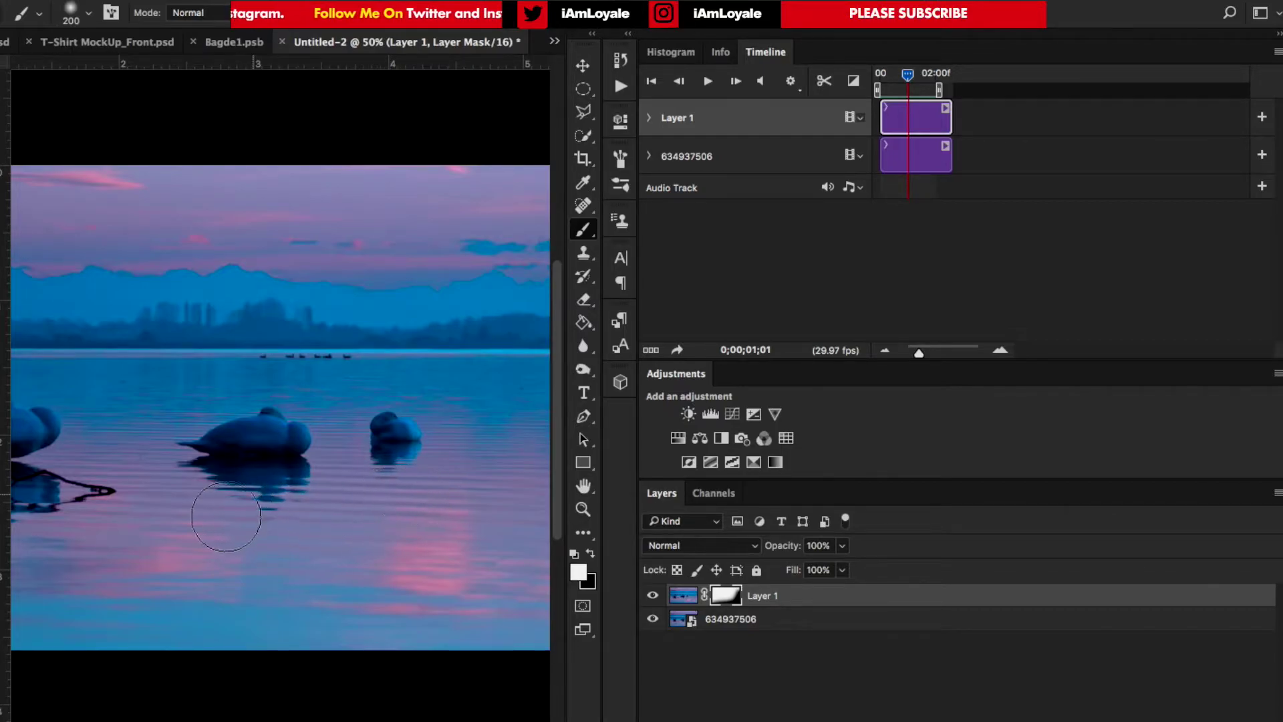
key(space)
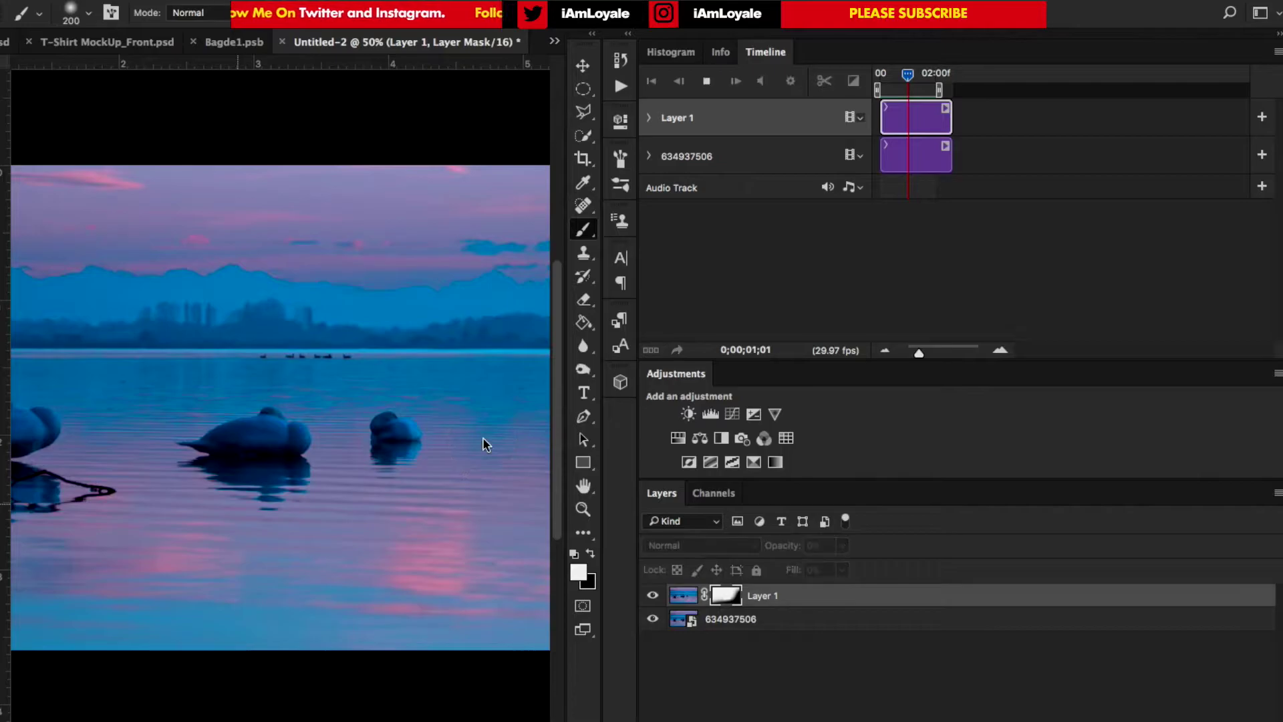
key(ctrl+minus)
key(ctrl+minus)
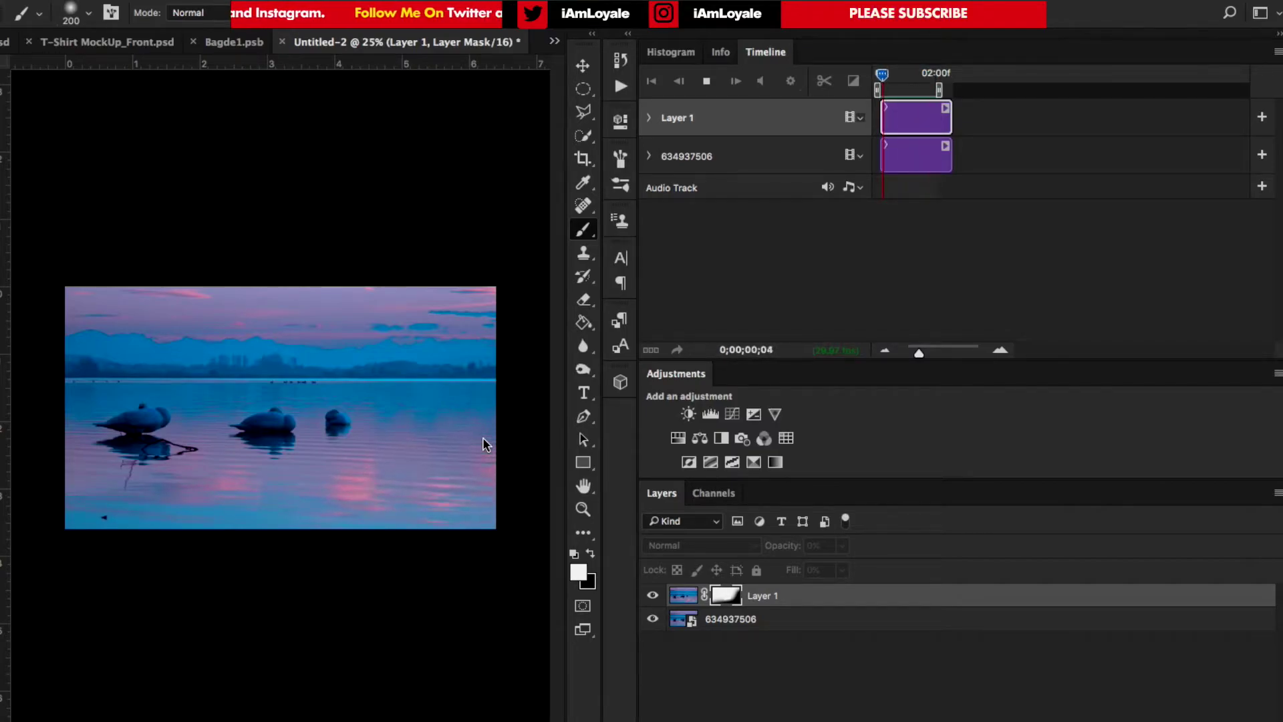
Duplicate the 634937506 video layer and slide the copy clip earlier on the timeline.
click(731, 620)
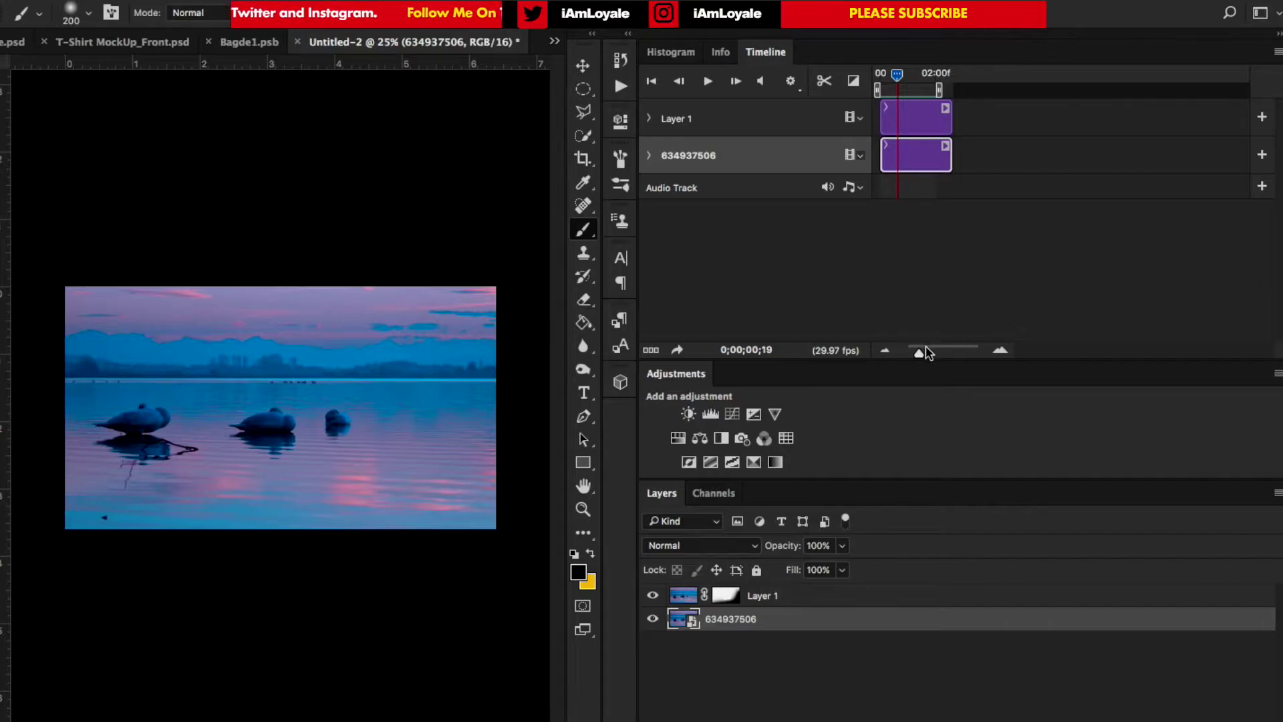
drag(926, 353, 943, 352)
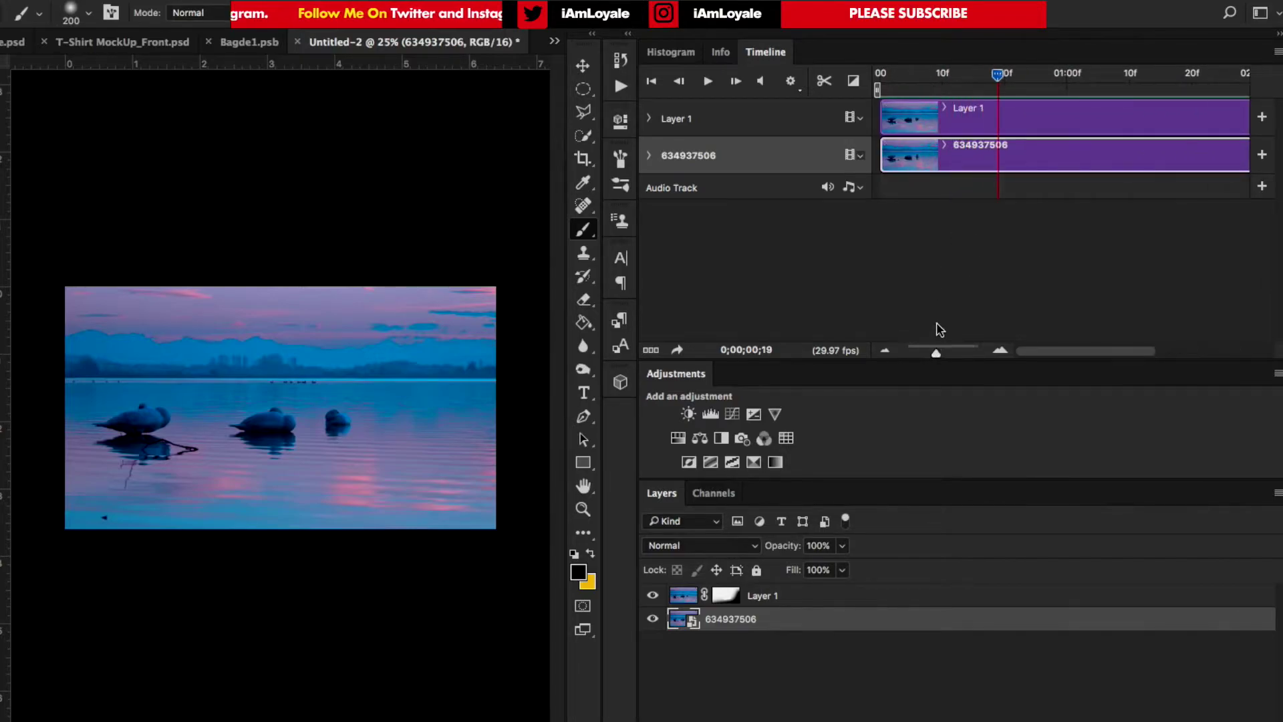
mouse_move(1002, 85)
mouse_down()
mouse_move(994, 77)
mouse_move(1007, 72)
mouse_up()
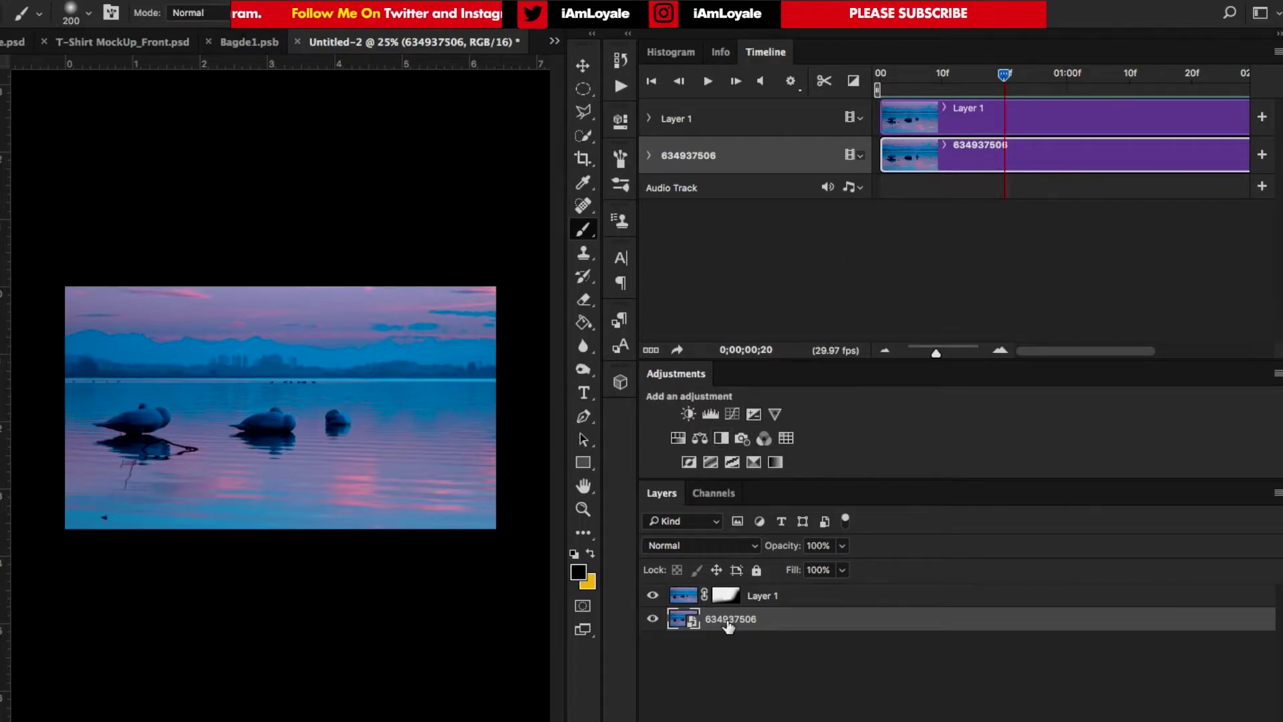
key(ctrl+j)
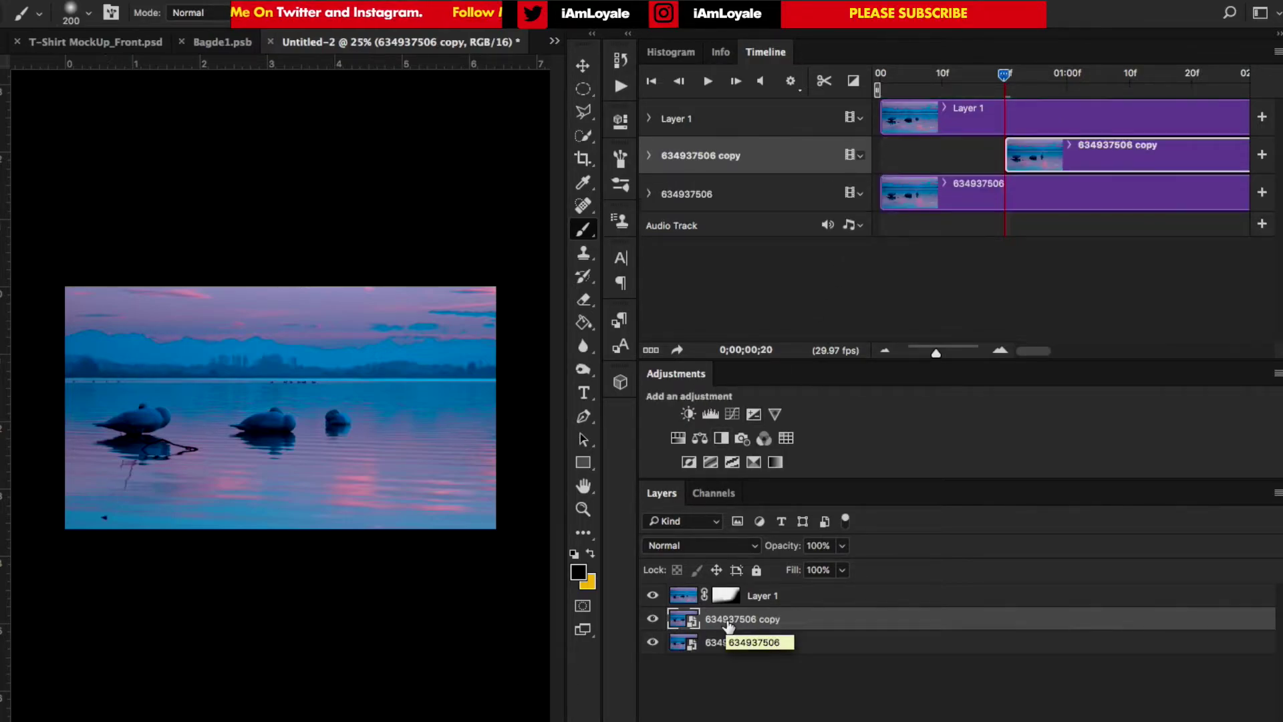
drag(896, 153, 1004, 157)
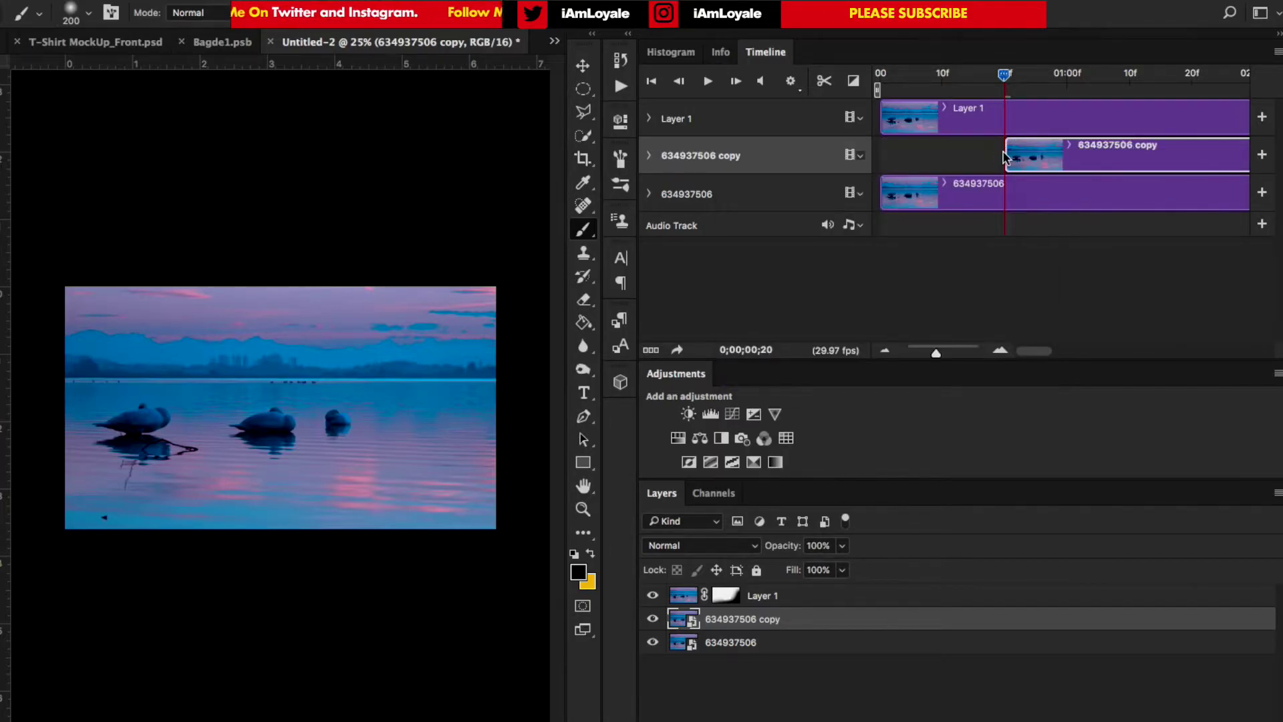
Split the copy clip at 0;00;01;20, creating the '634937506 copy 2' piece.
scroll(1086, 107, right, 6)
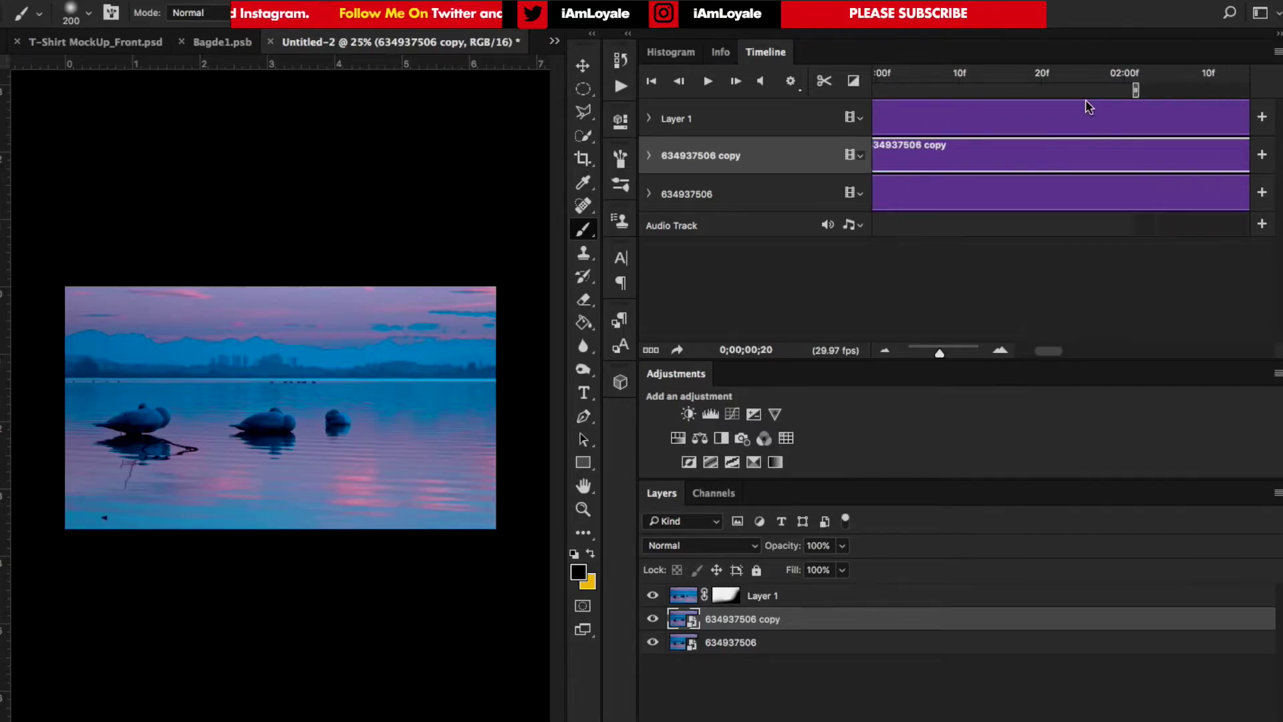
click(1018, 76)
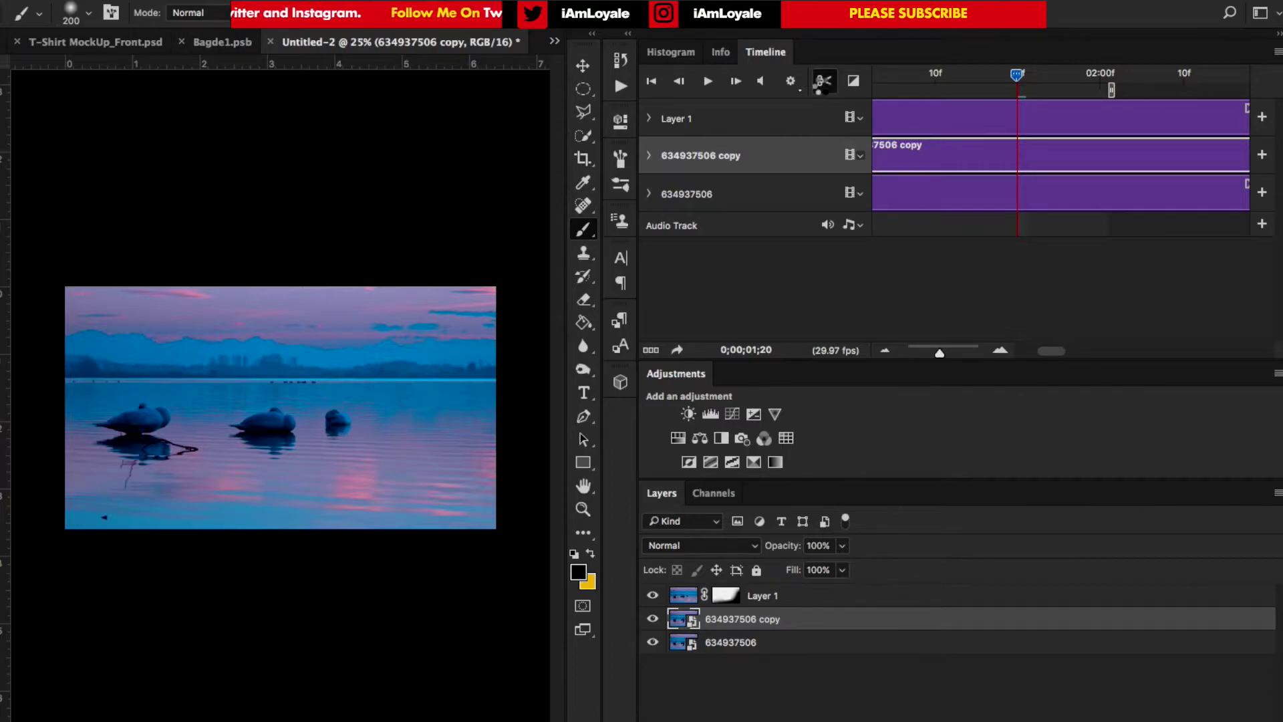
click(824, 82)
click(1050, 152)
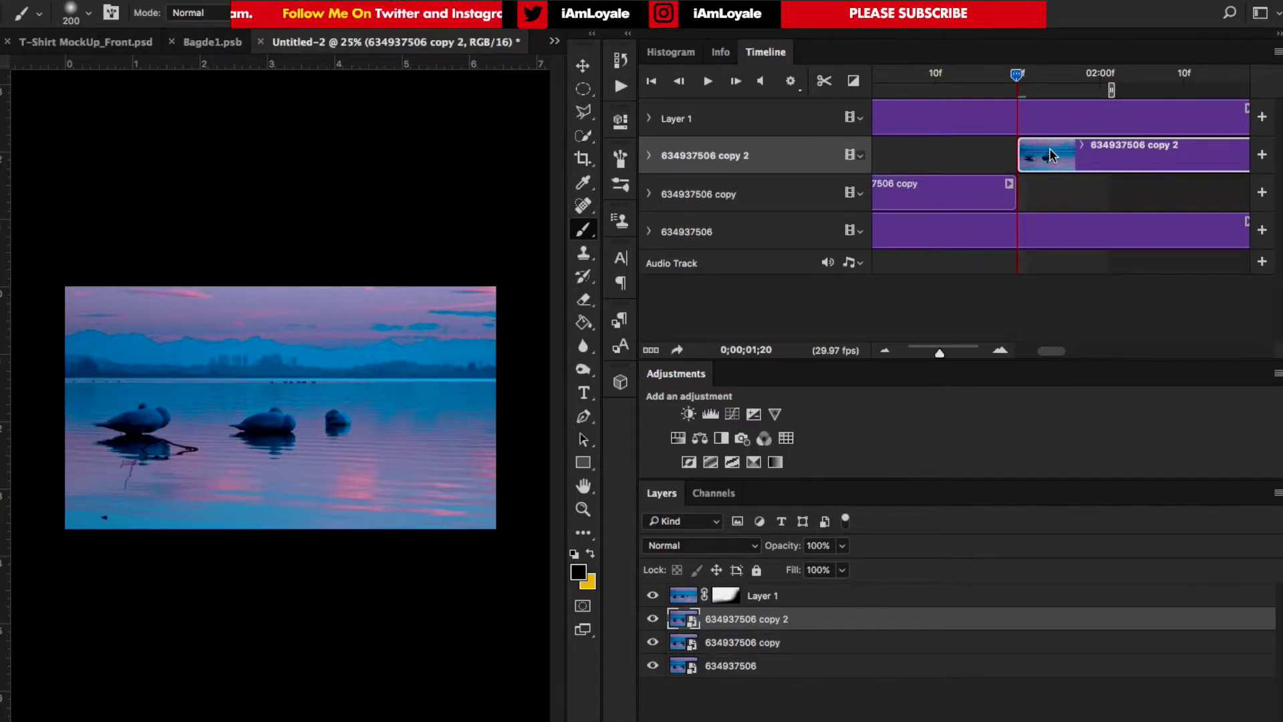
Delete the copy 2 piece, then trim the original 634937506 clip and start it near the copy's end.
key(Delete)
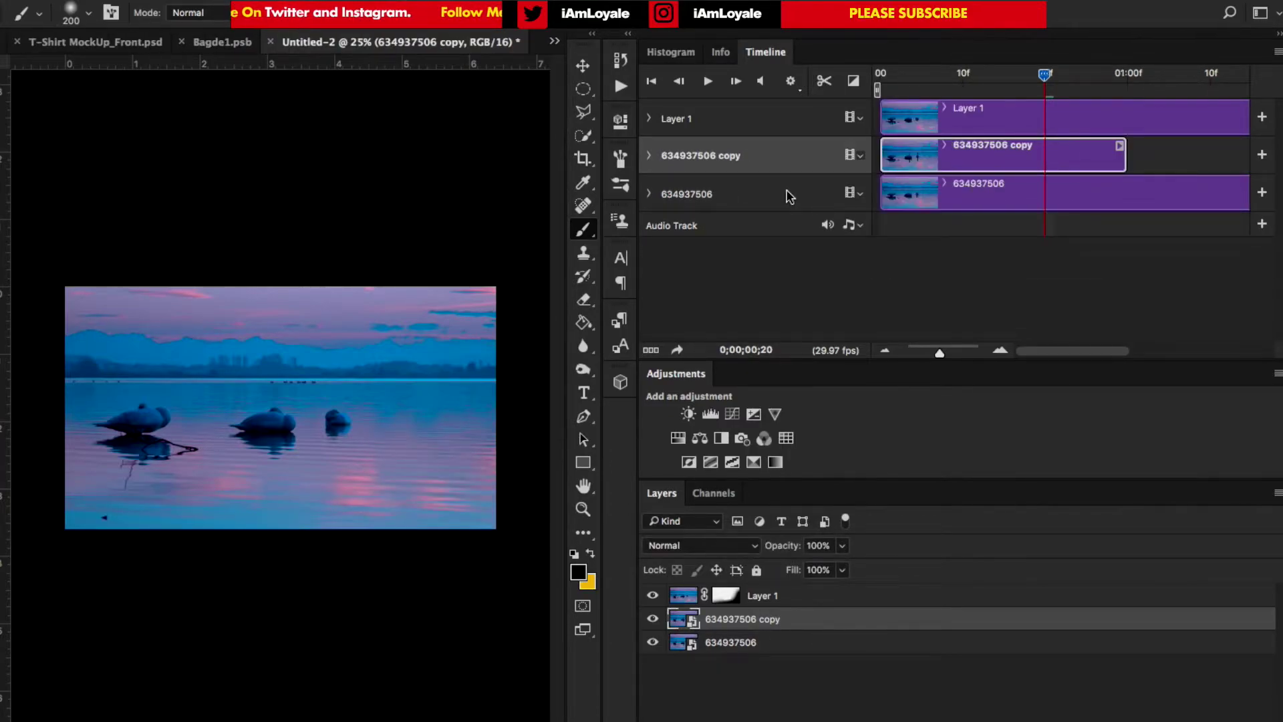
click(787, 196)
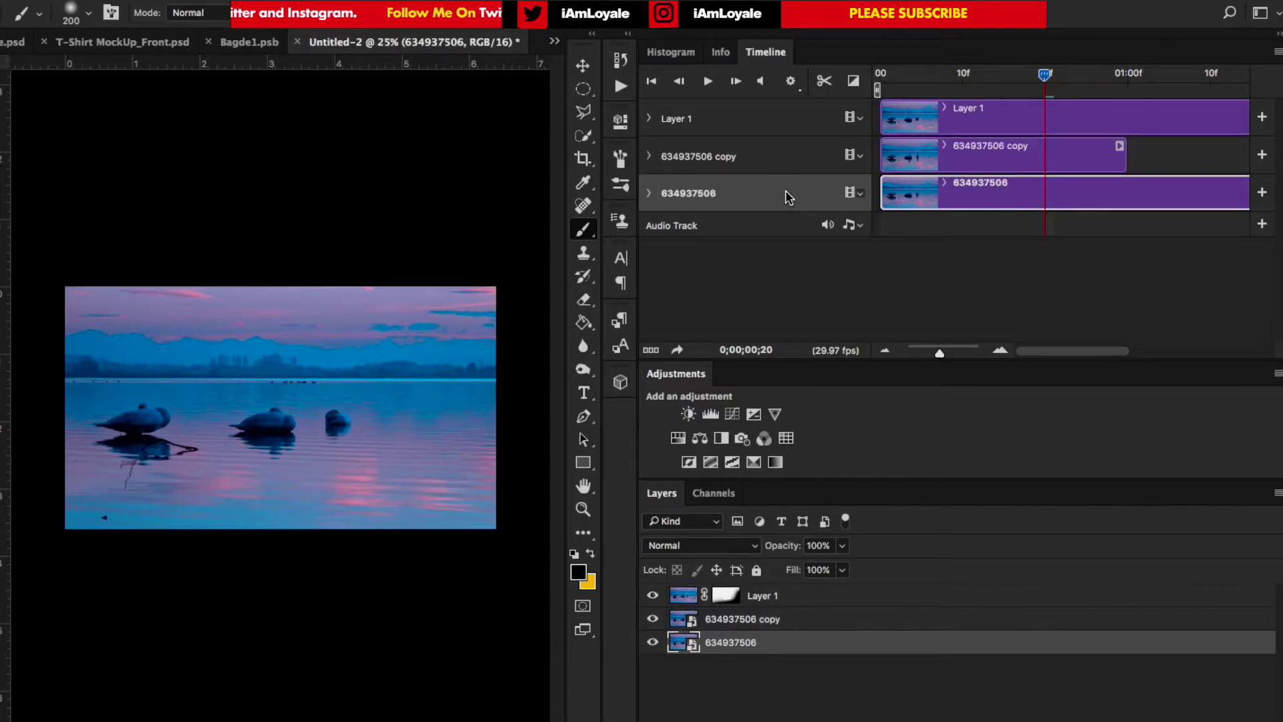
click(826, 81)
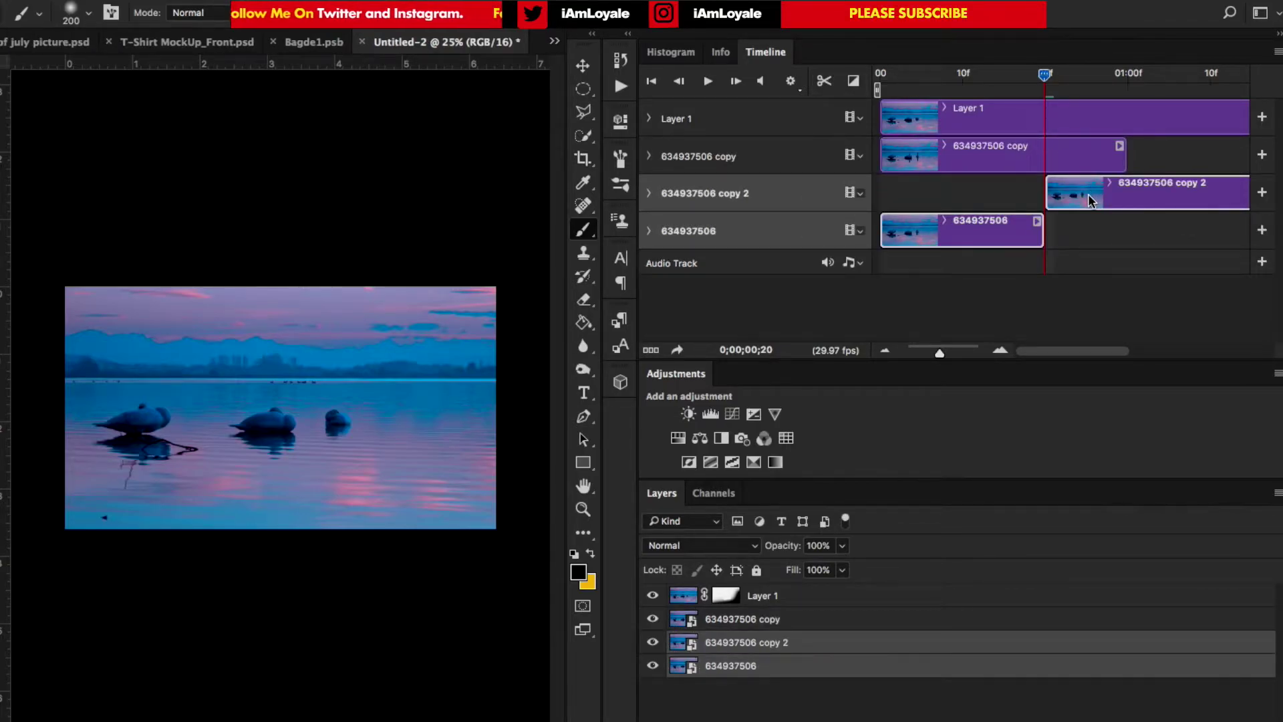
key(Delete)
drag(902, 192, 1115, 190)
click(1120, 73)
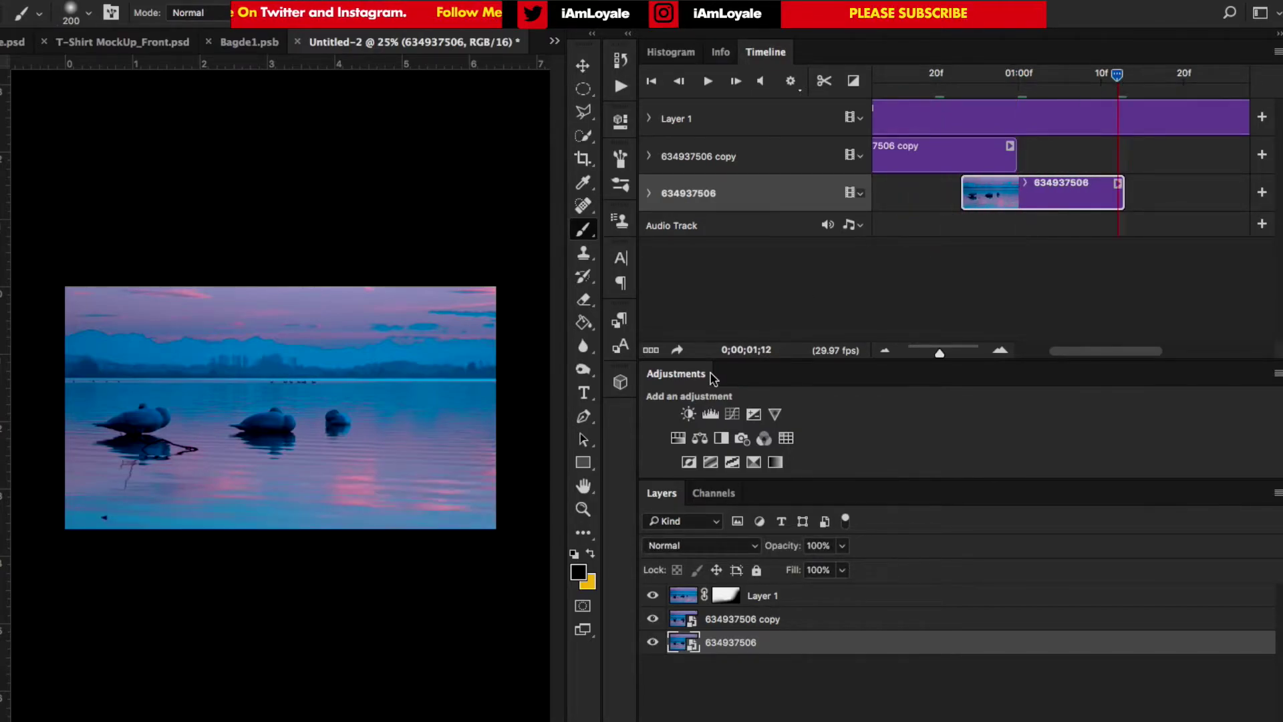
Play the whole loop from the start to check the overlapping clips.
click(887, 350)
click(887, 351)
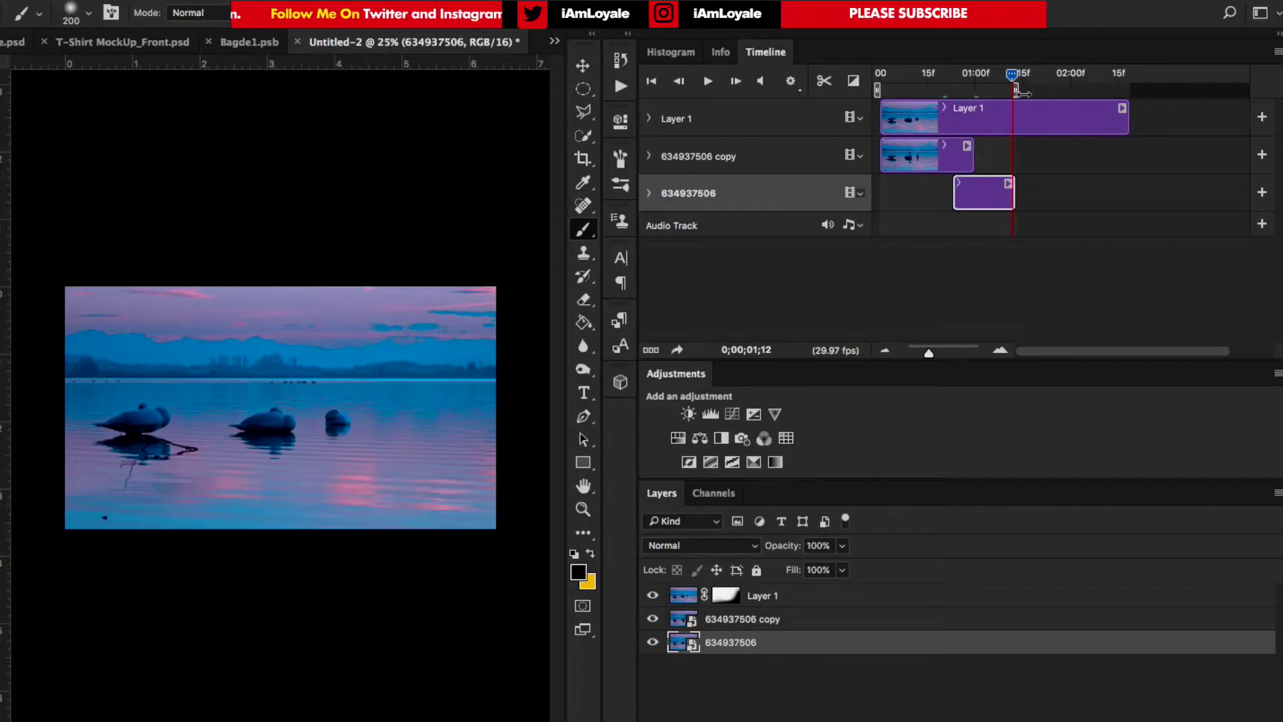
click(879, 77)
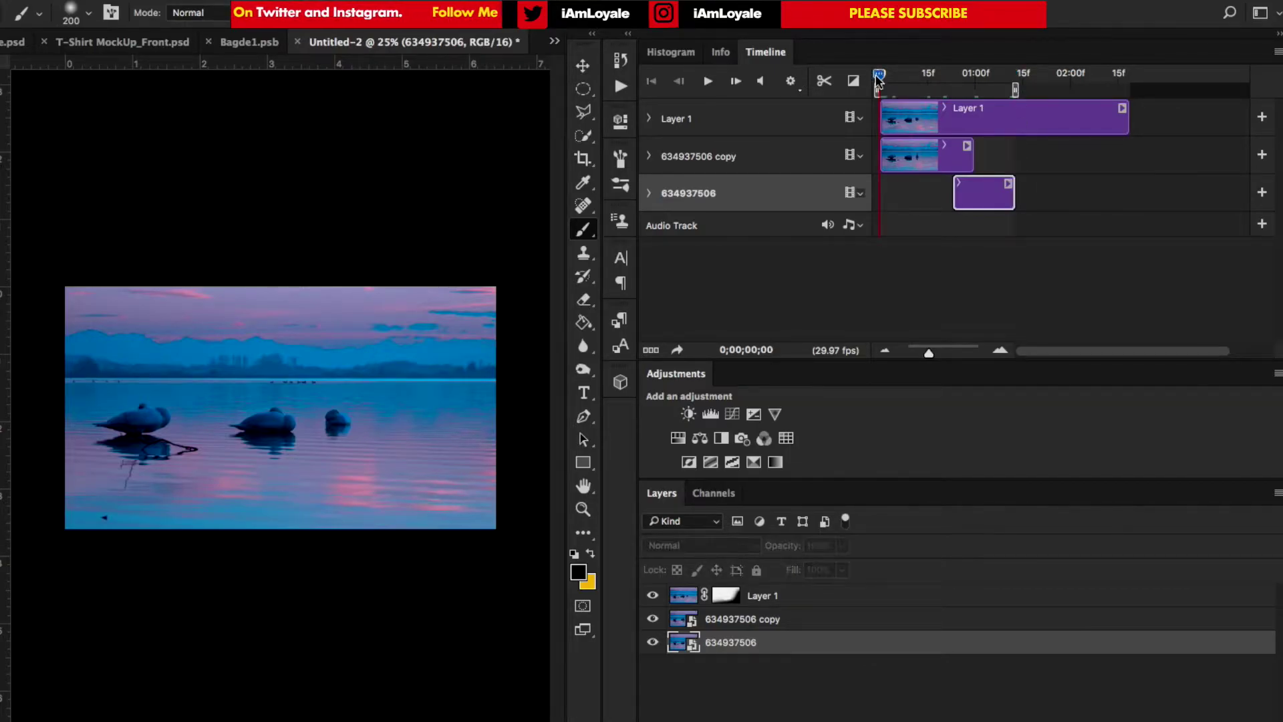
key(space)
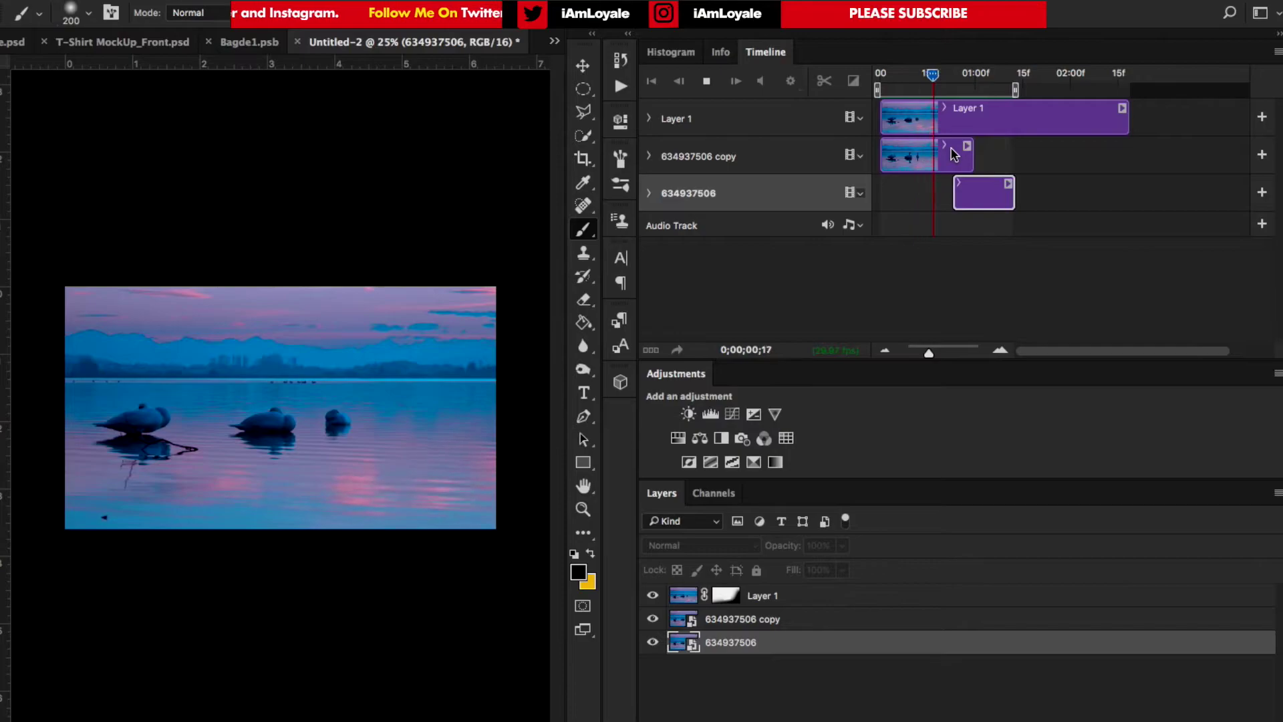
Set a starting 100% Opacity keyframe on the 634937506 copy track near its end.
click(780, 155)
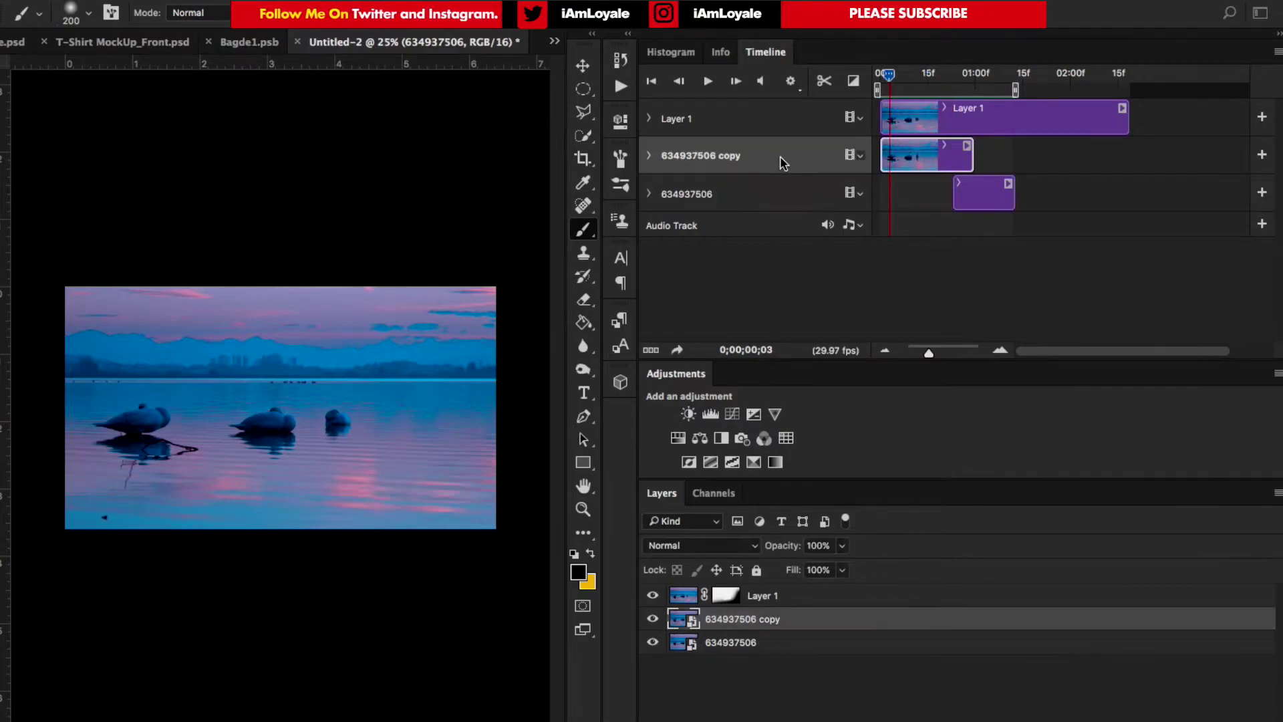
drag(923, 74, 949, 72)
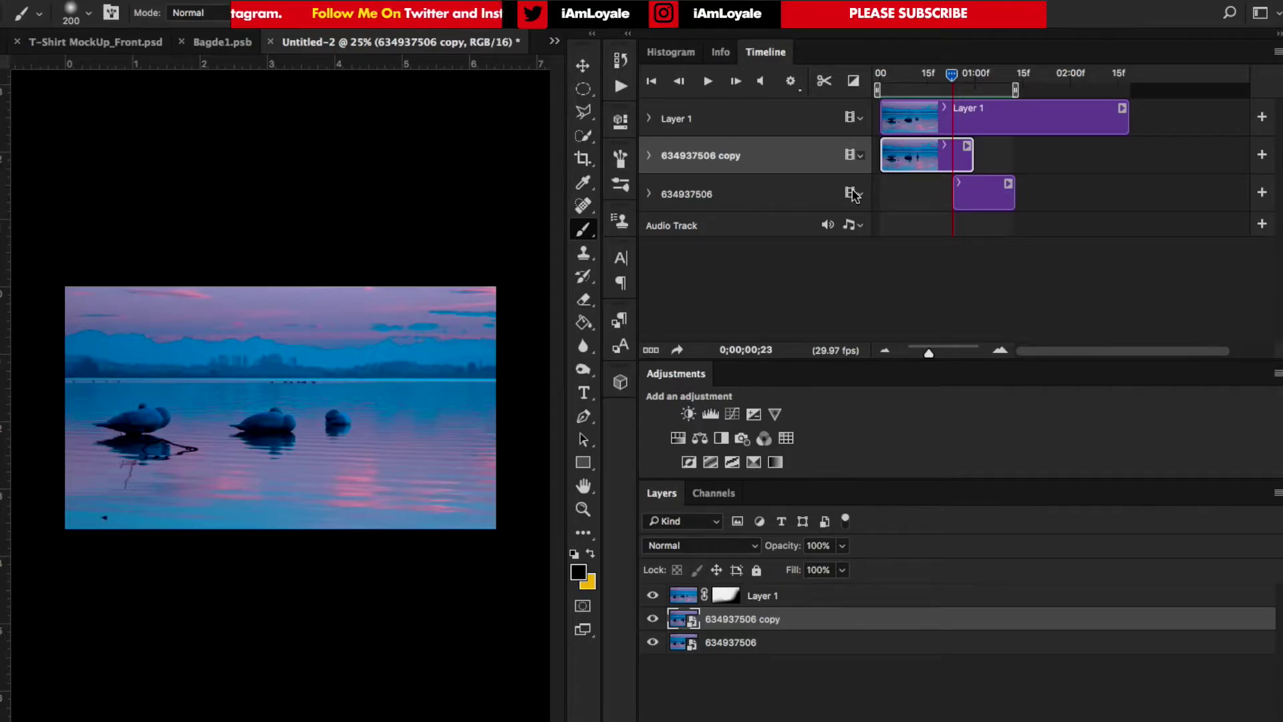
click(979, 192)
click(963, 163)
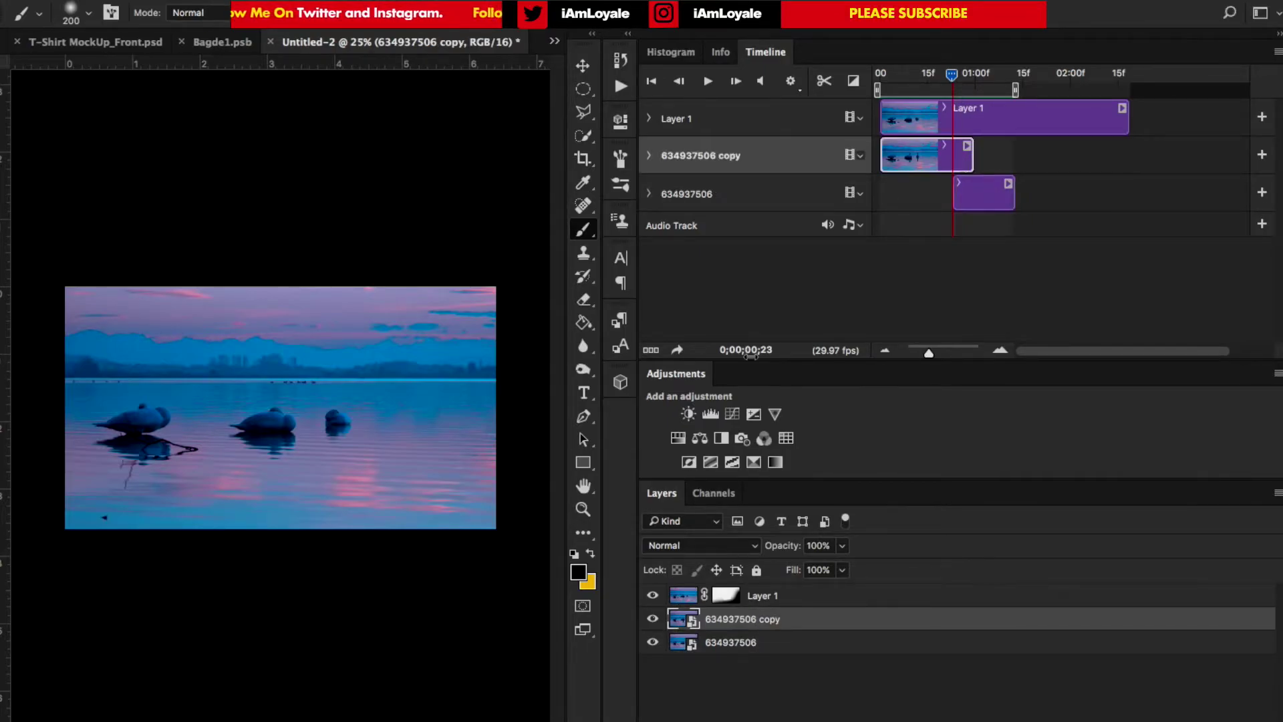
click(648, 155)
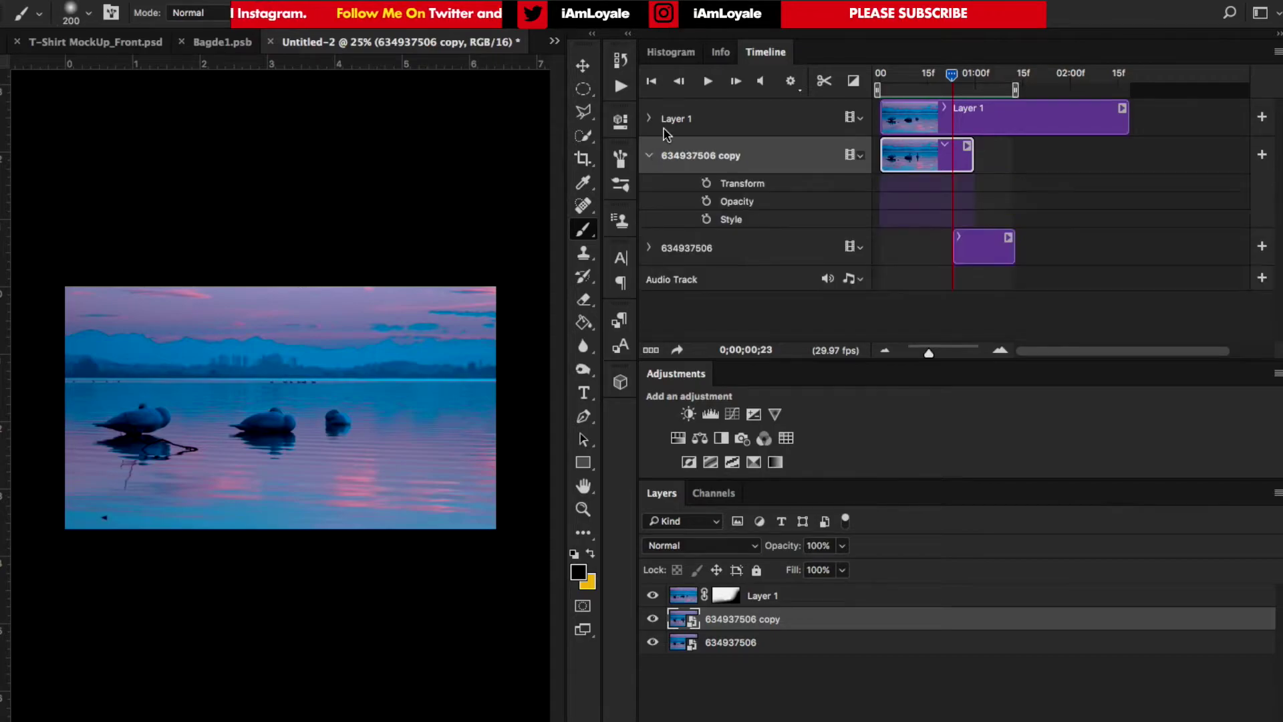
click(707, 202)
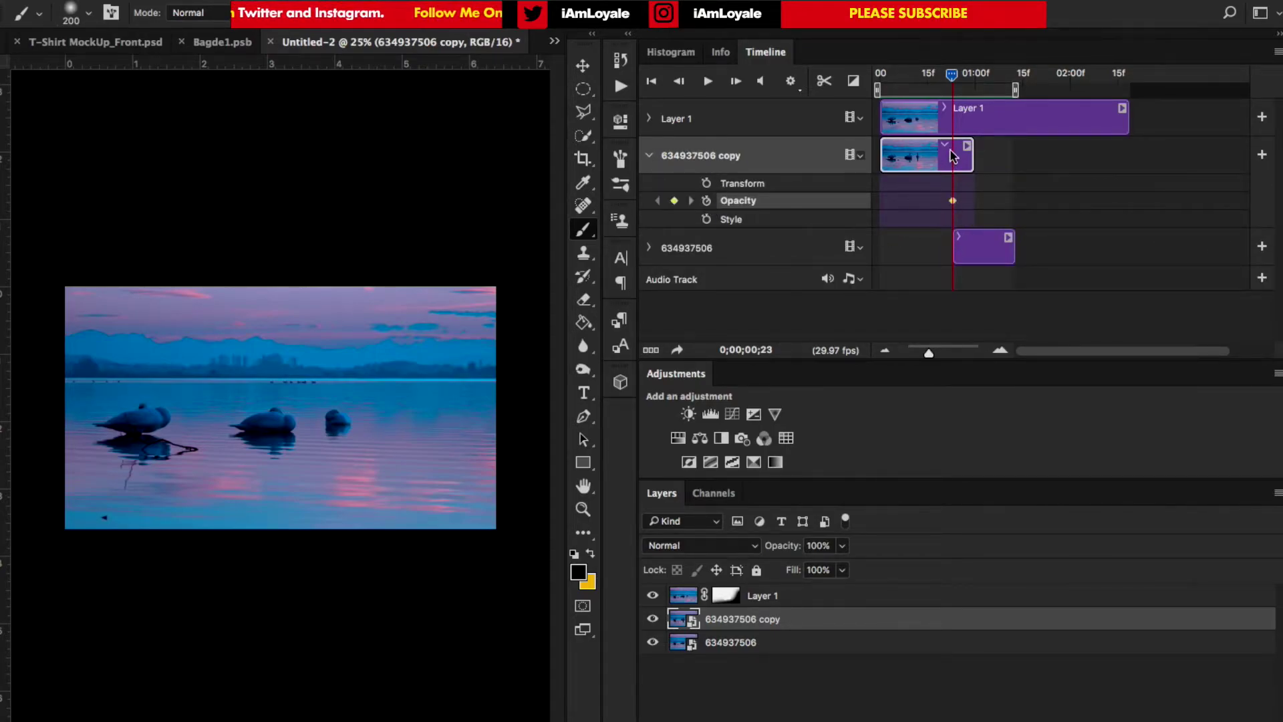
Add a 0% opacity keyframe at 0;00;00;29 and scrub to check the fade.
drag(958, 80, 971, 77)
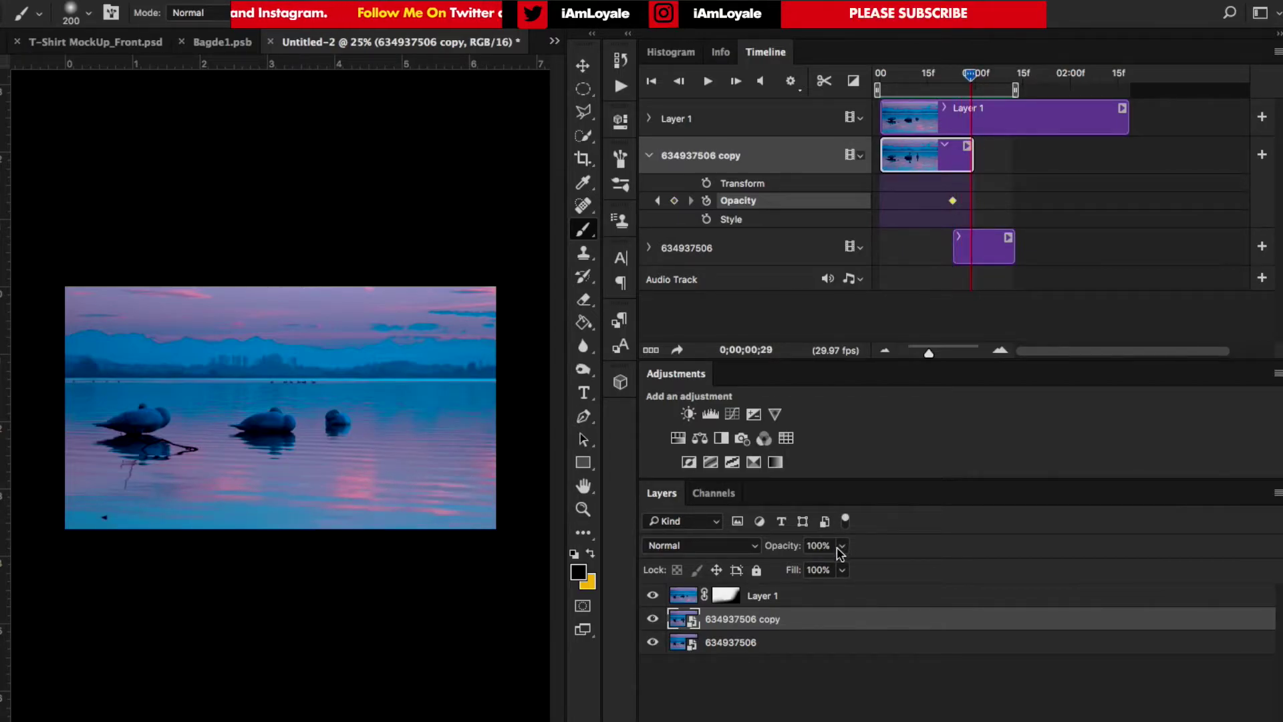
click(842, 546)
drag(843, 569, 841, 570)
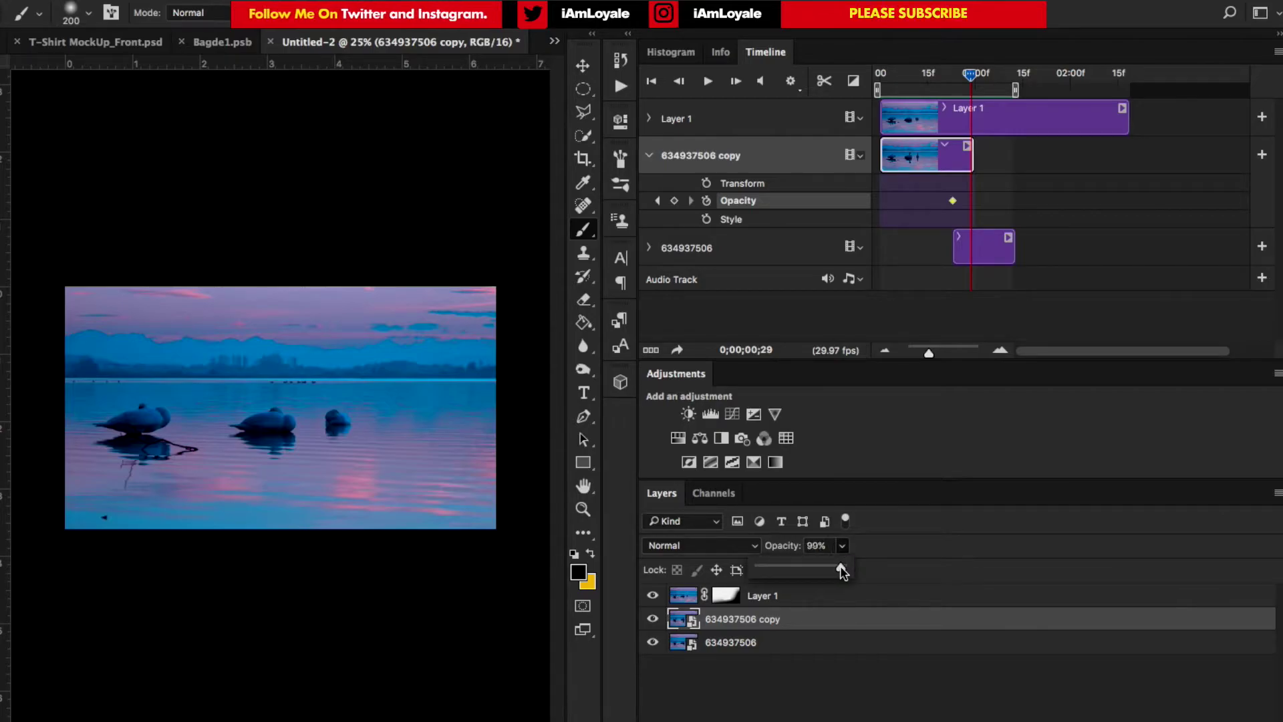
drag(718, 569, 721, 568)
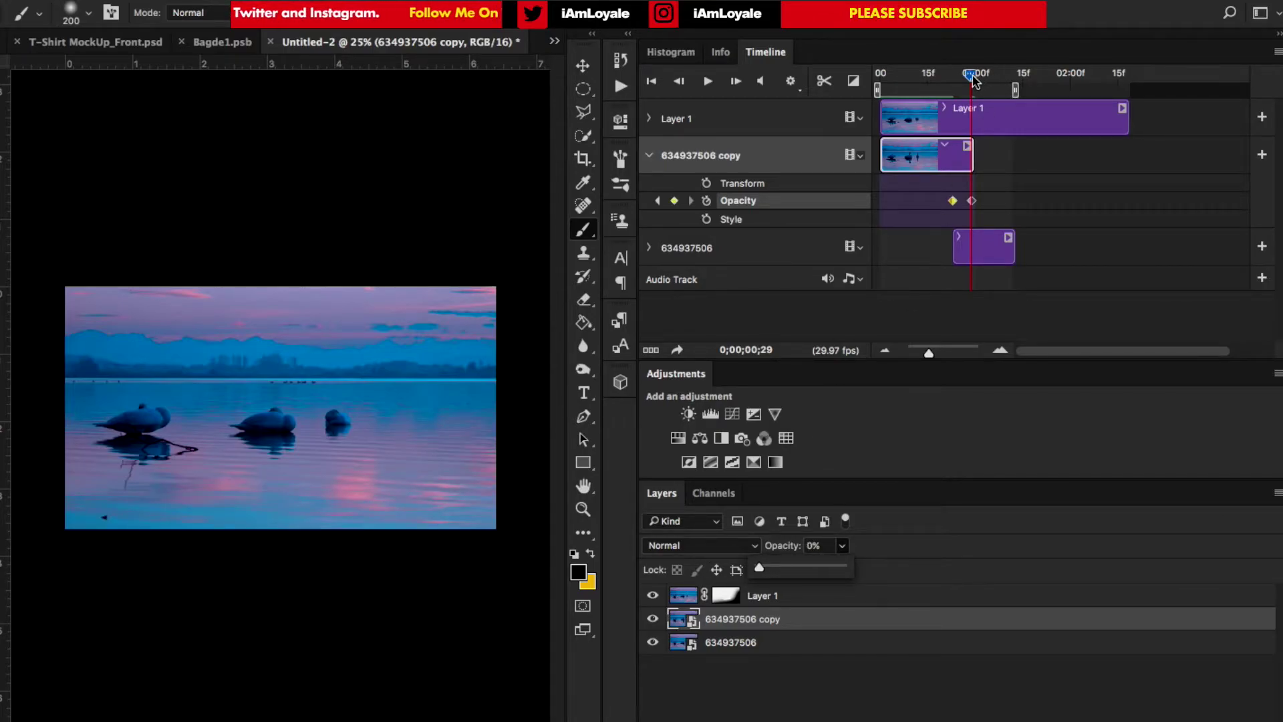
mouse_move(973, 79)
mouse_down()
mouse_move(950, 75)
mouse_move(962, 74)
mouse_up()
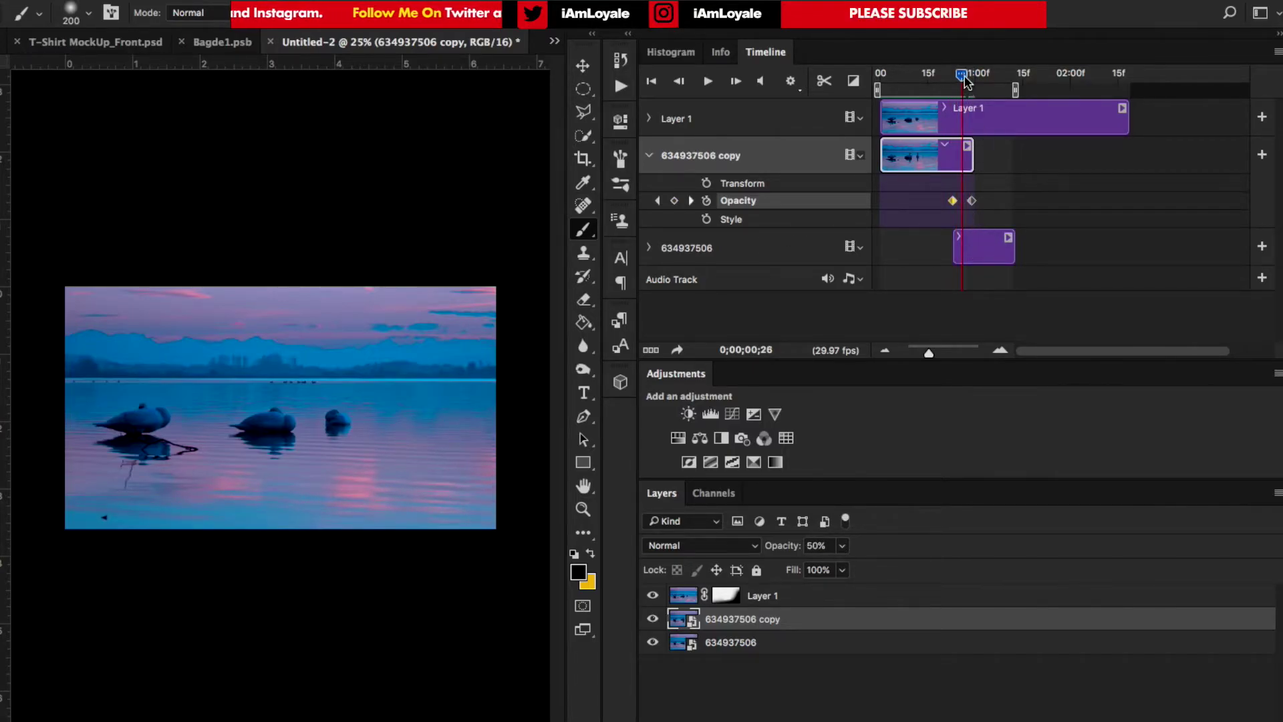
drag(962, 76, 1012, 76)
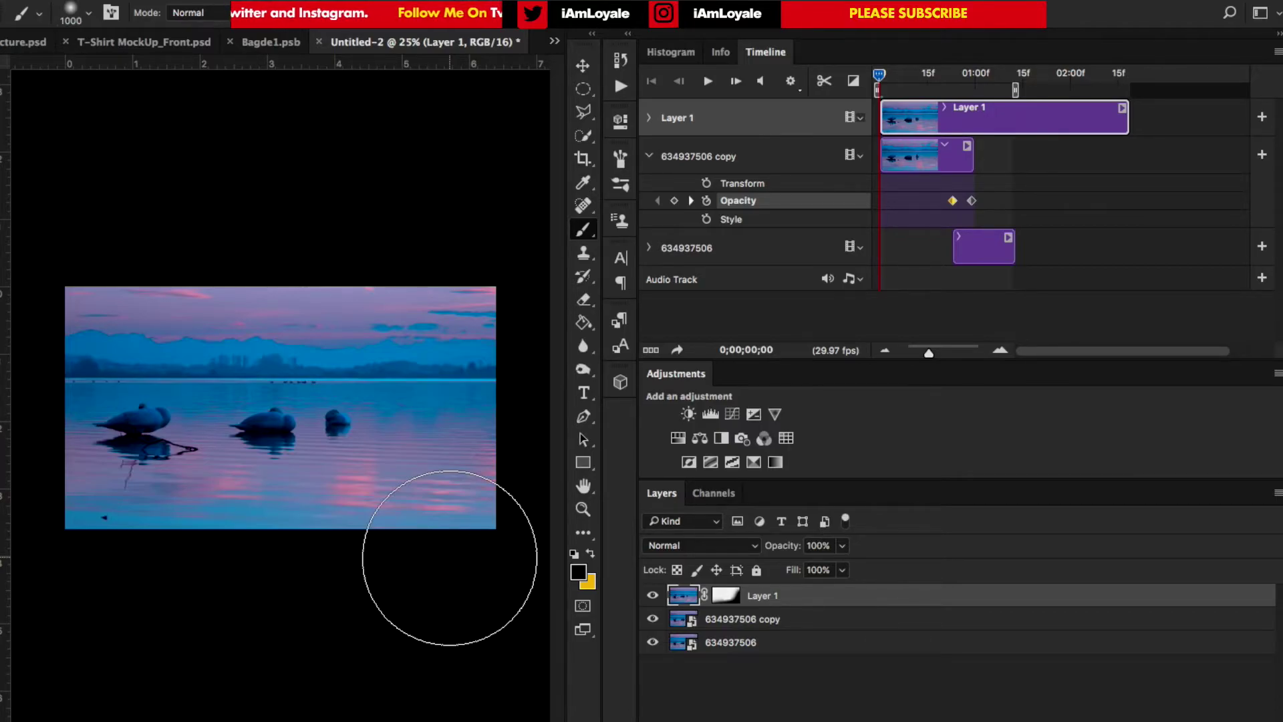
Add a Color Balance layer with Highlights Red +28 and Shadows Red -8, Blue +21.
click(699, 440)
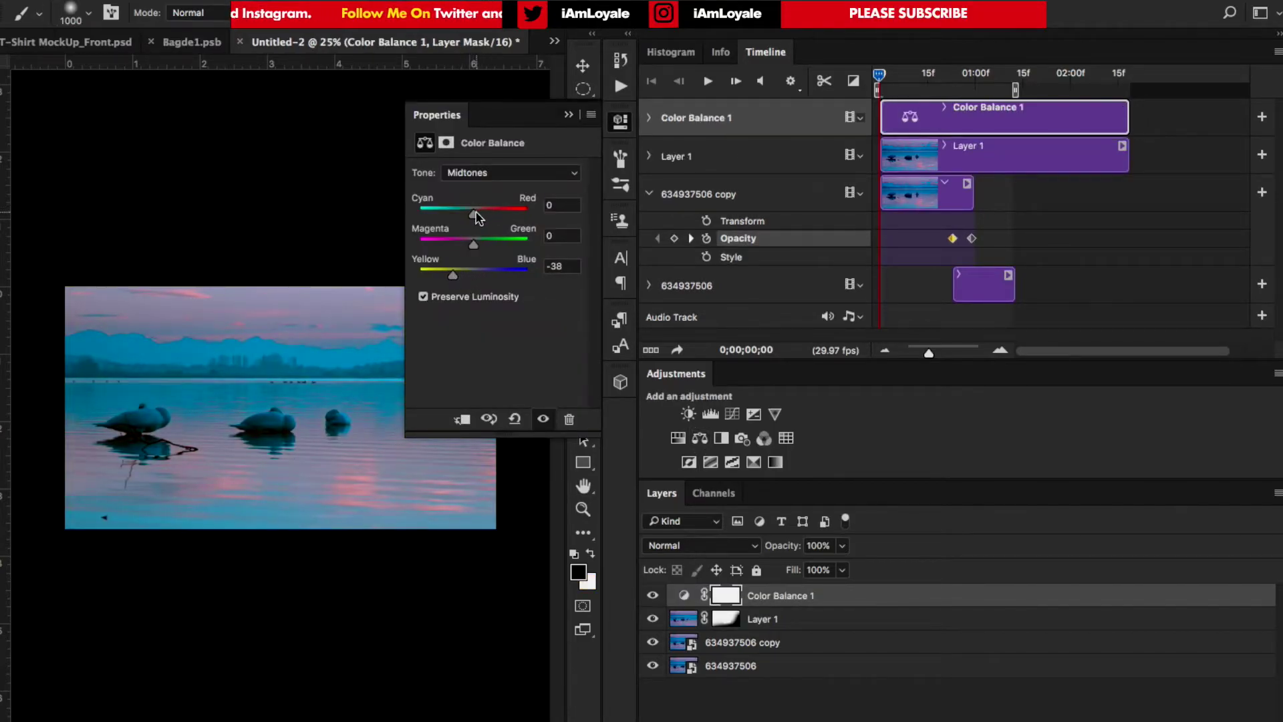
click(503, 175)
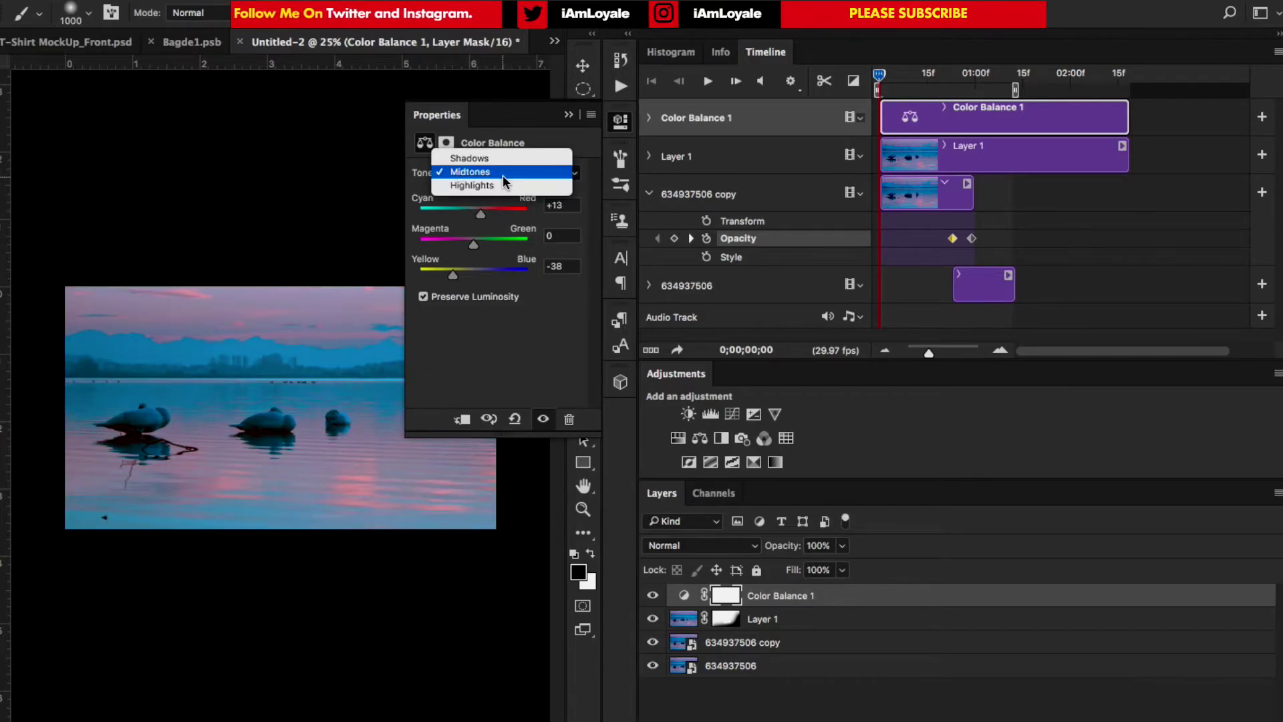
click(488, 184)
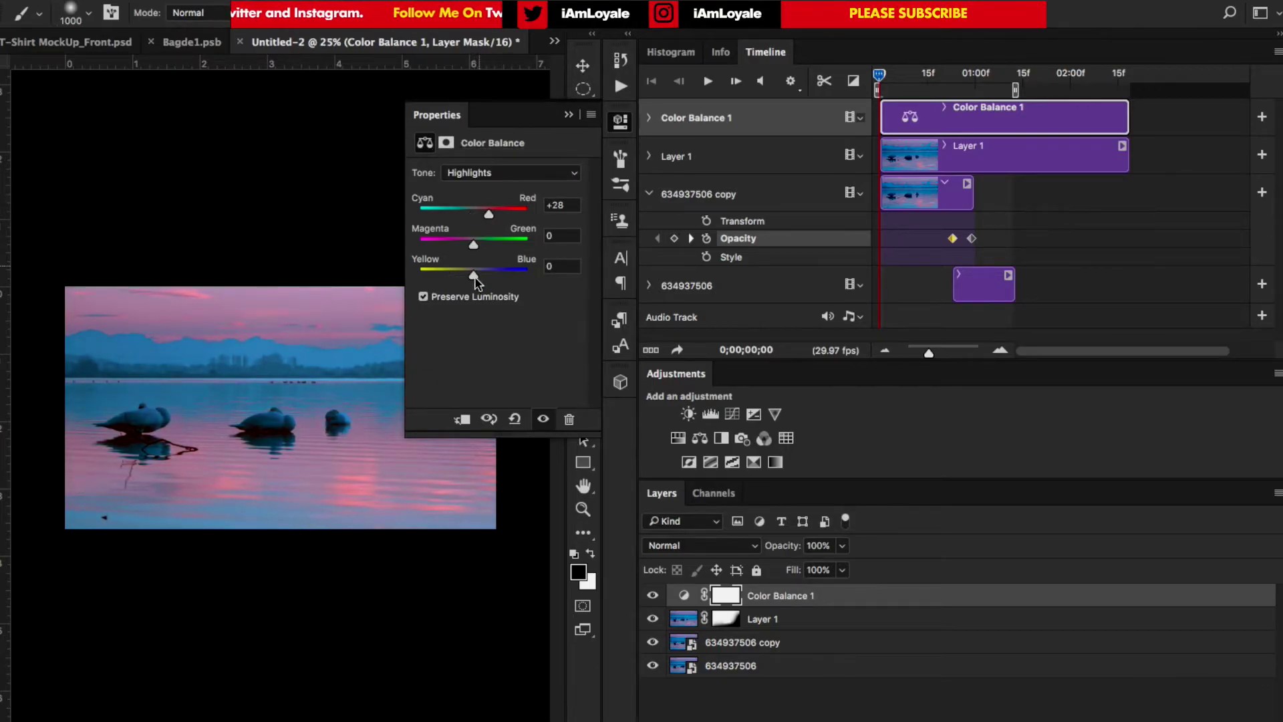
click(502, 173)
click(490, 144)
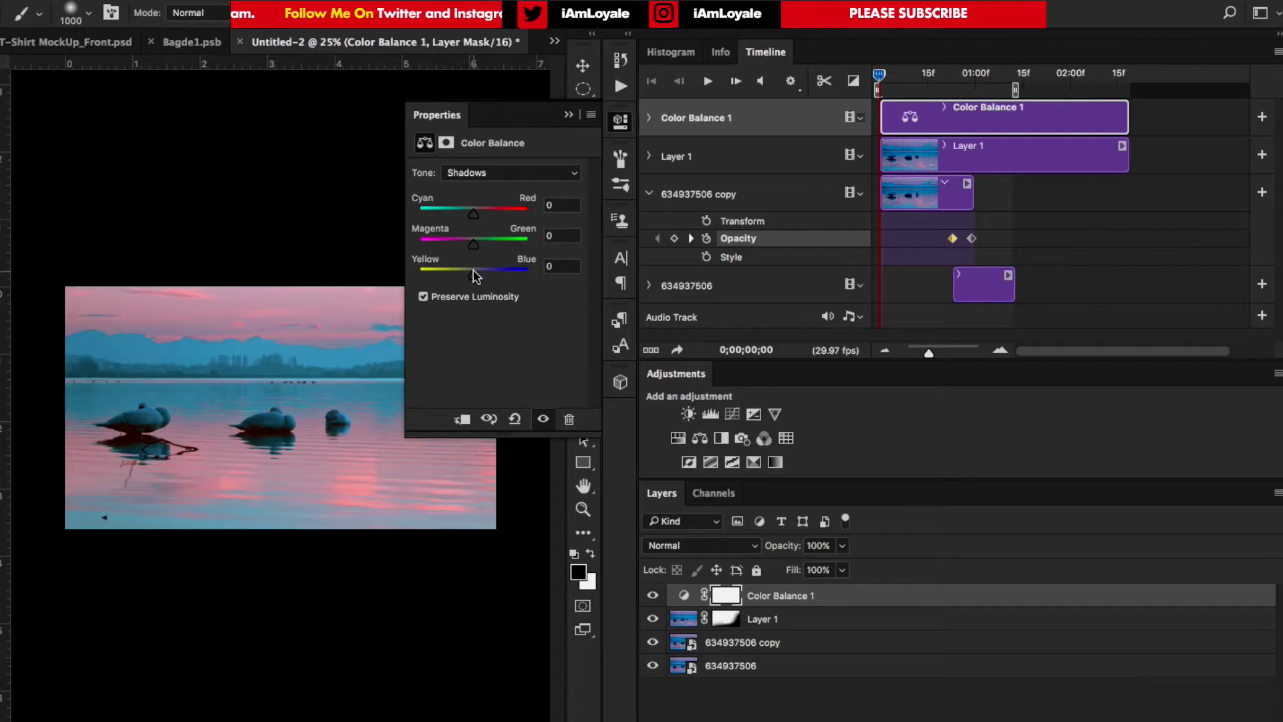
drag(476, 274, 486, 271)
drag(474, 214, 470, 214)
Toggle the Color Balance layer's visibility to compare the graded and original lake.
click(652, 595)
click(652, 595)
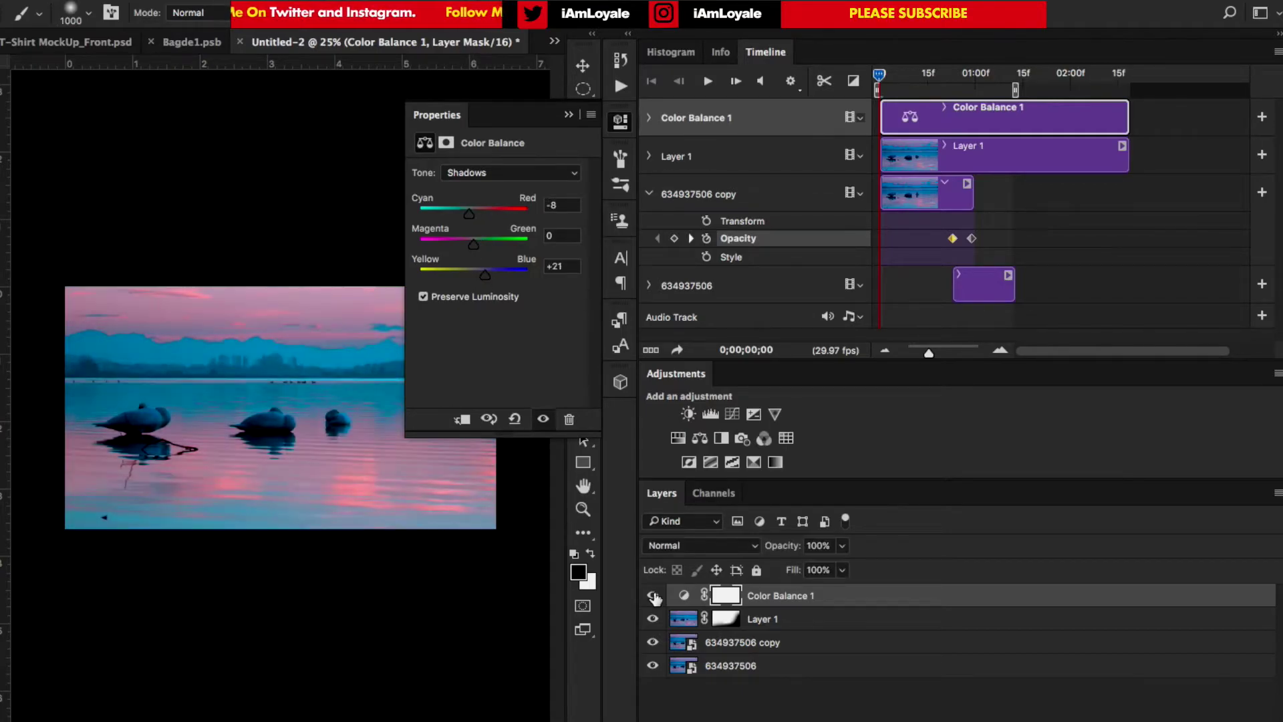
click(652, 595)
click(653, 595)
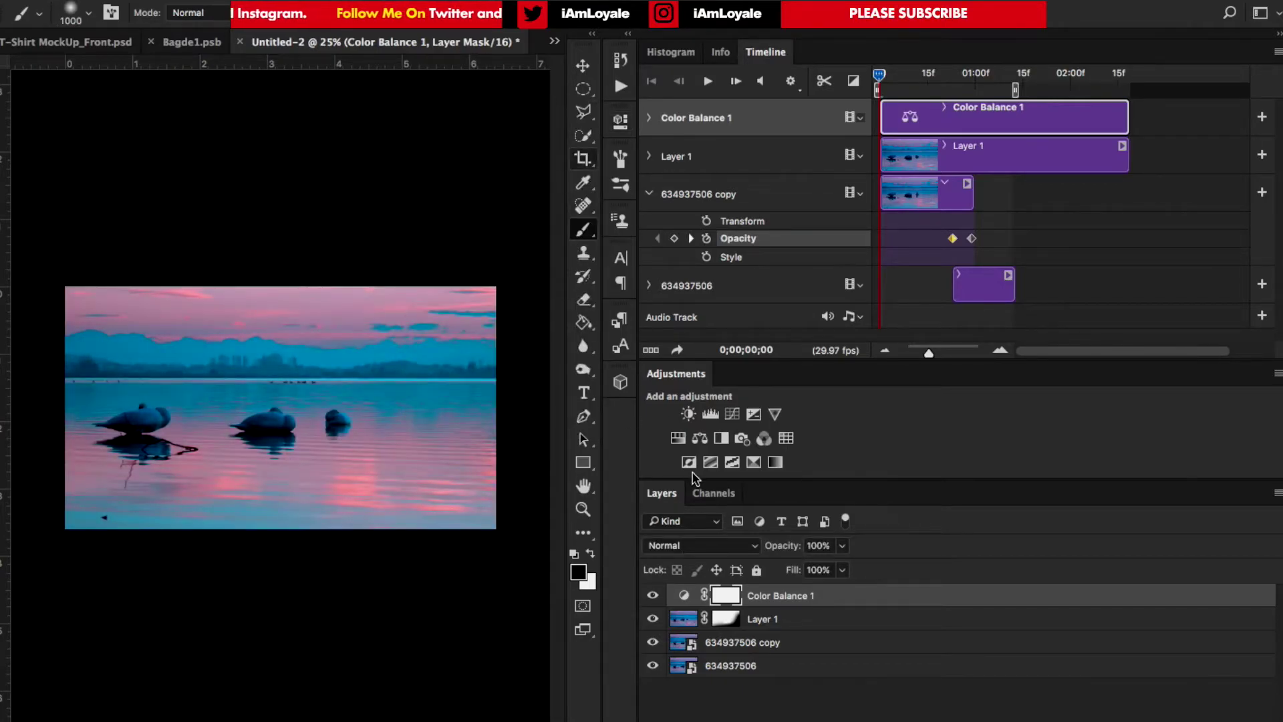
click(653, 594)
click(653, 595)
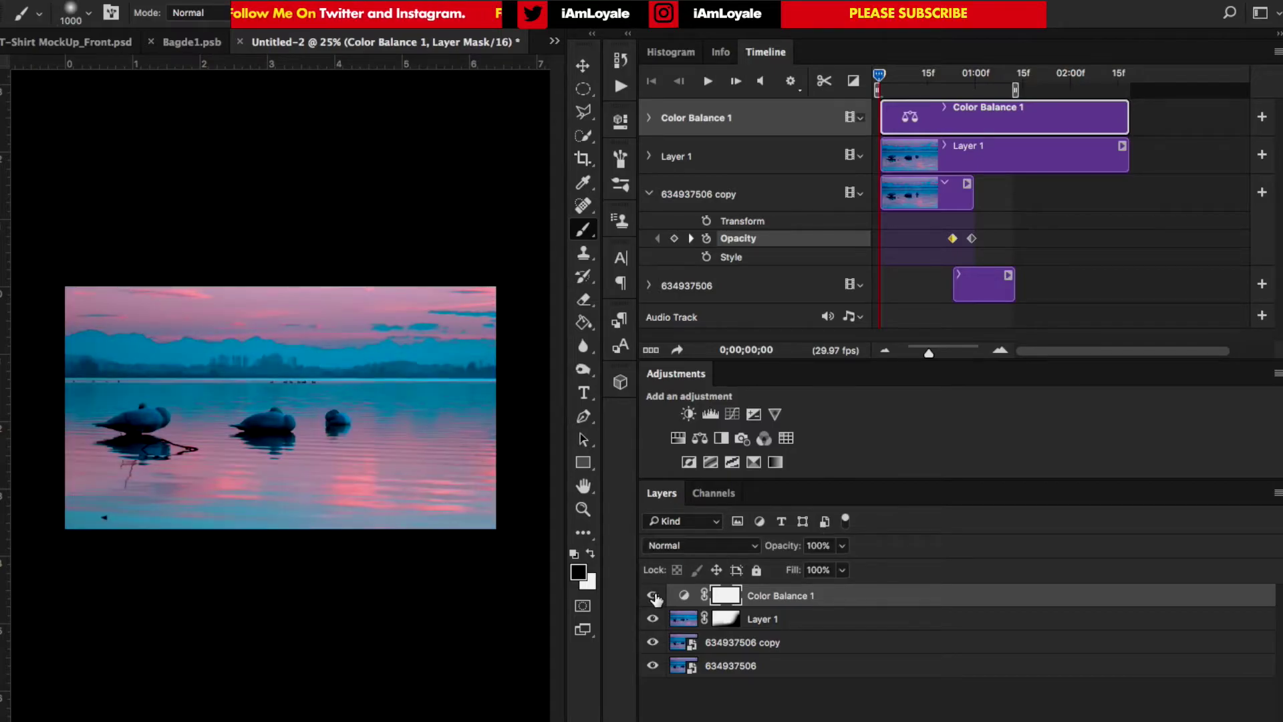
Add Brightness/Contrast at Contrast 21 and Hue/Saturation at Hue +15, Saturation +12.
click(687, 414)
drag(496, 252, 498, 254)
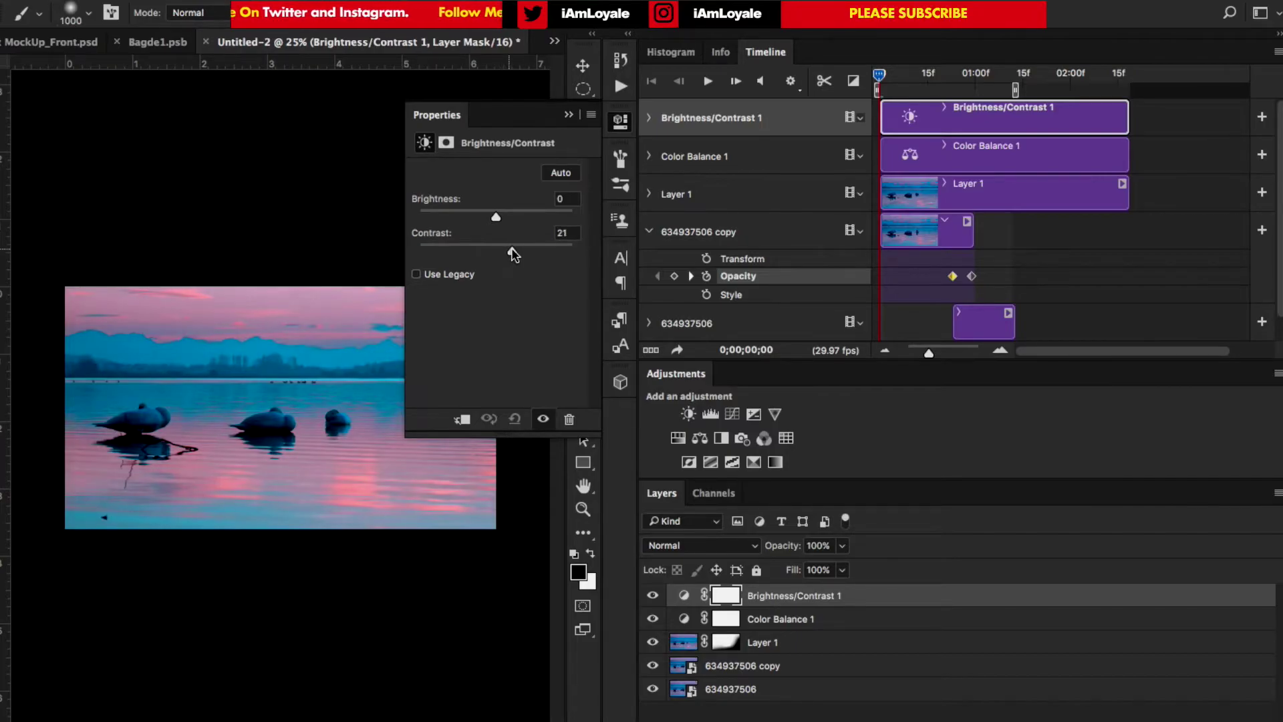
click(677, 438)
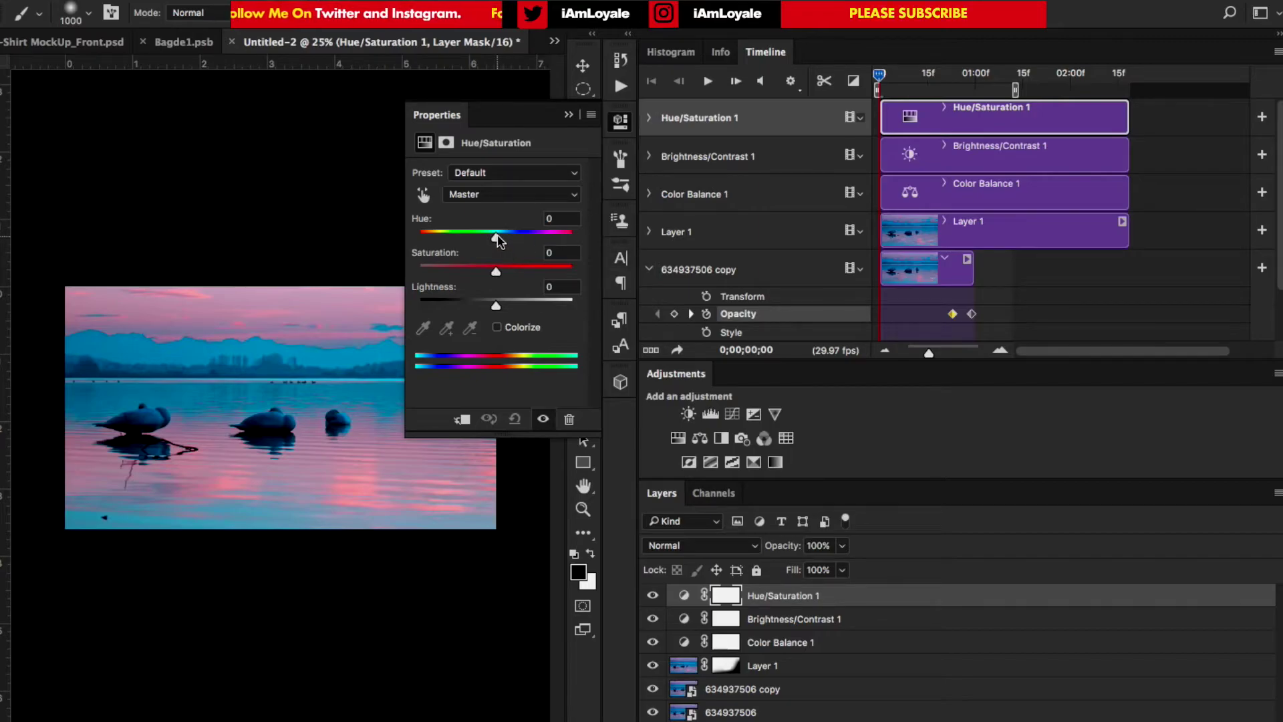
drag(498, 239, 508, 275)
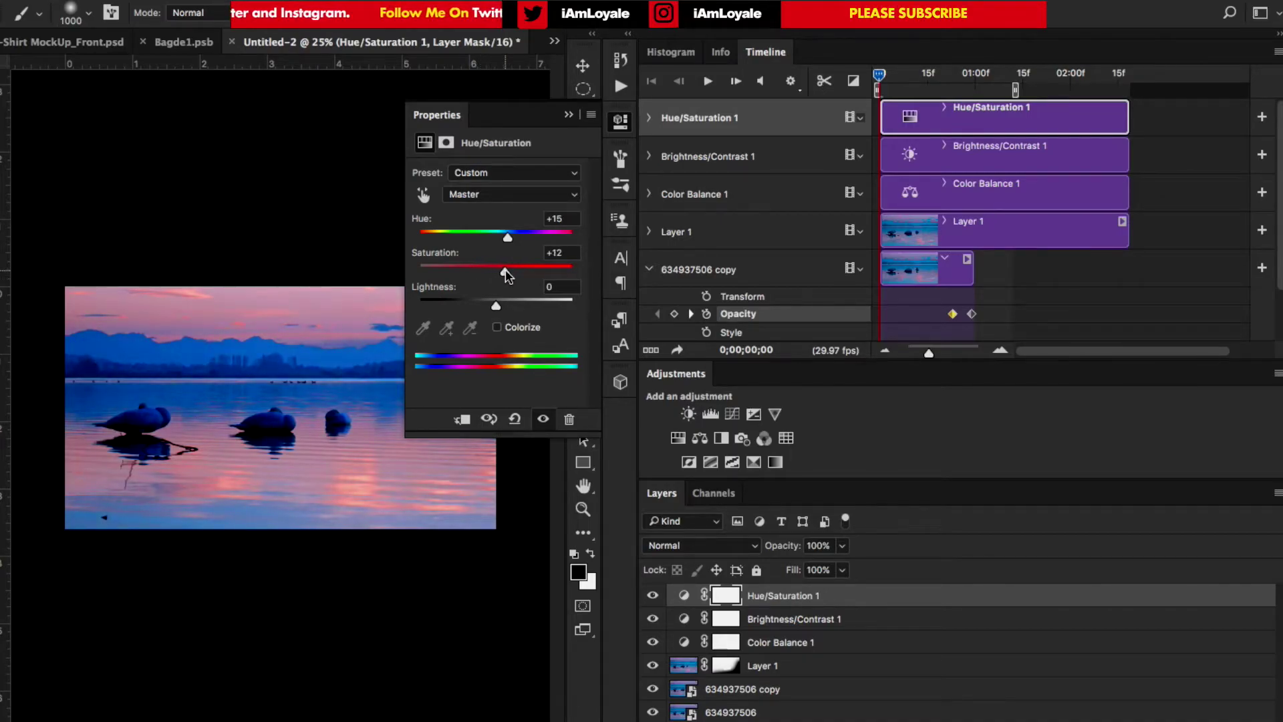
drag(508, 235, 515, 229)
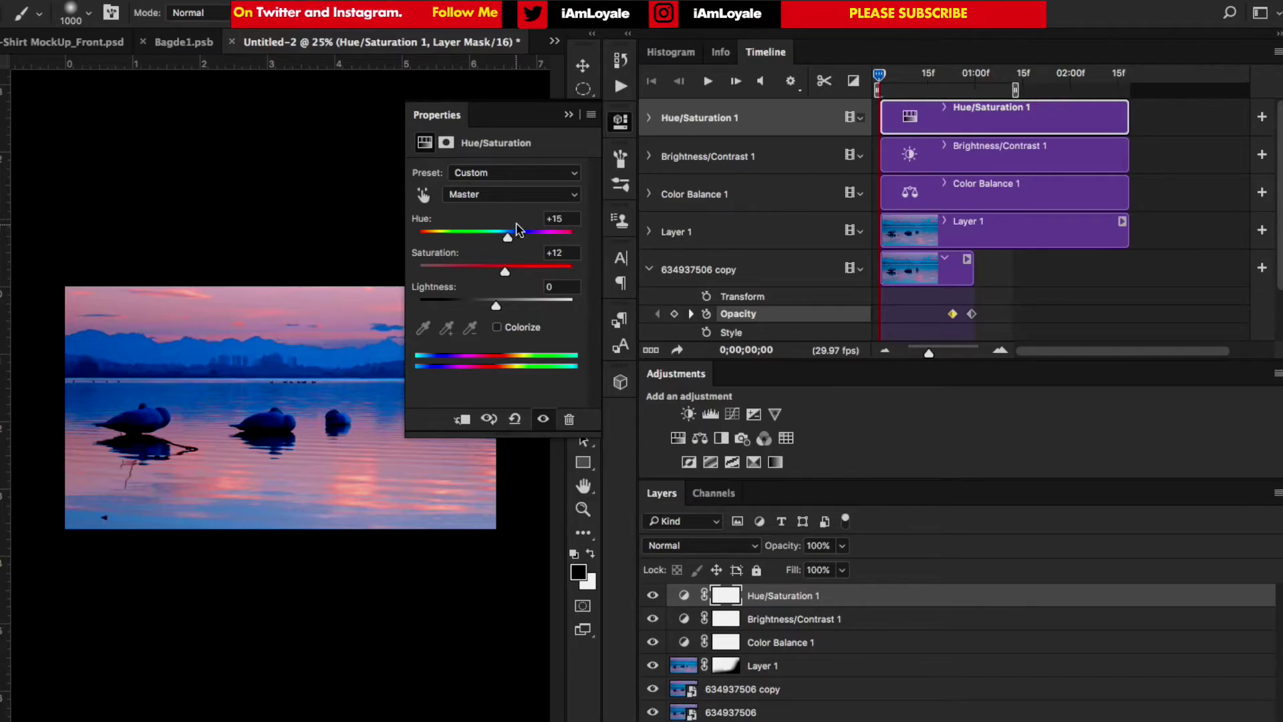
Add a colorized Hue/Saturation layer with Hue 61 and Saturation +39.
click(678, 438)
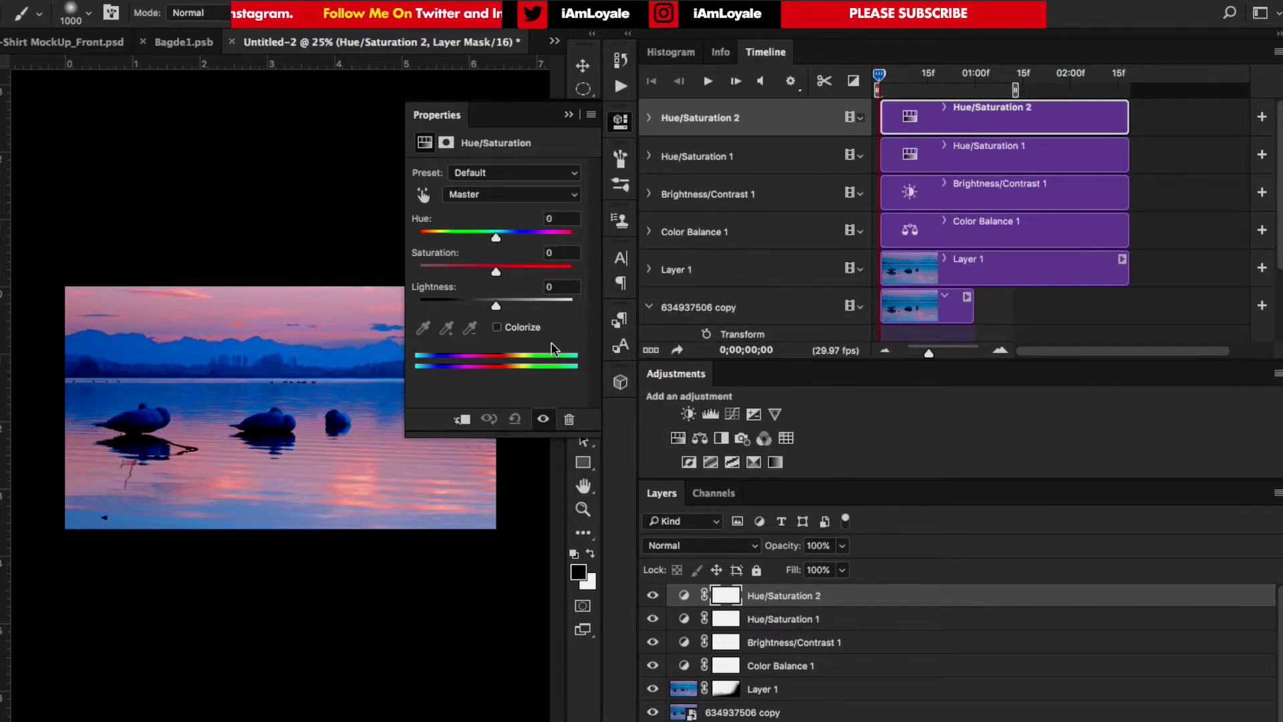
click(497, 328)
drag(422, 238, 446, 238)
drag(458, 272, 479, 272)
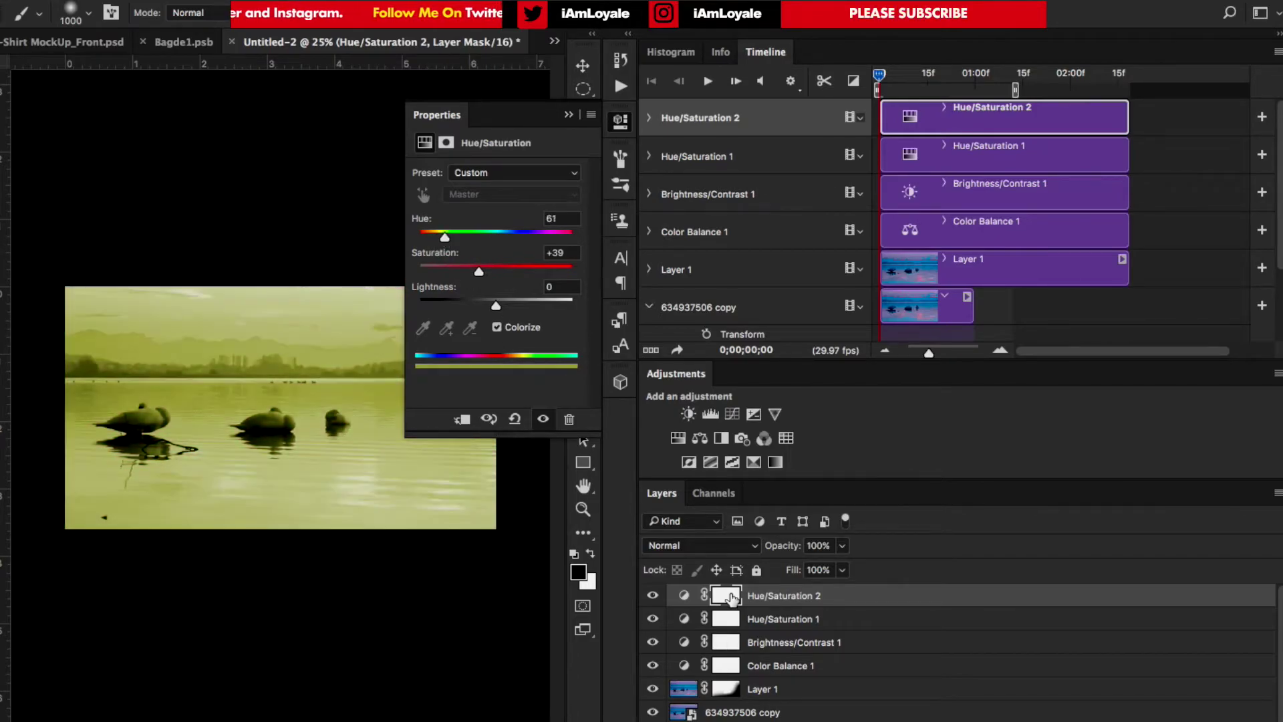
Invert its mask, paint the yellow tint onto the lake water, and set opacity to 62%.
key(super+i)
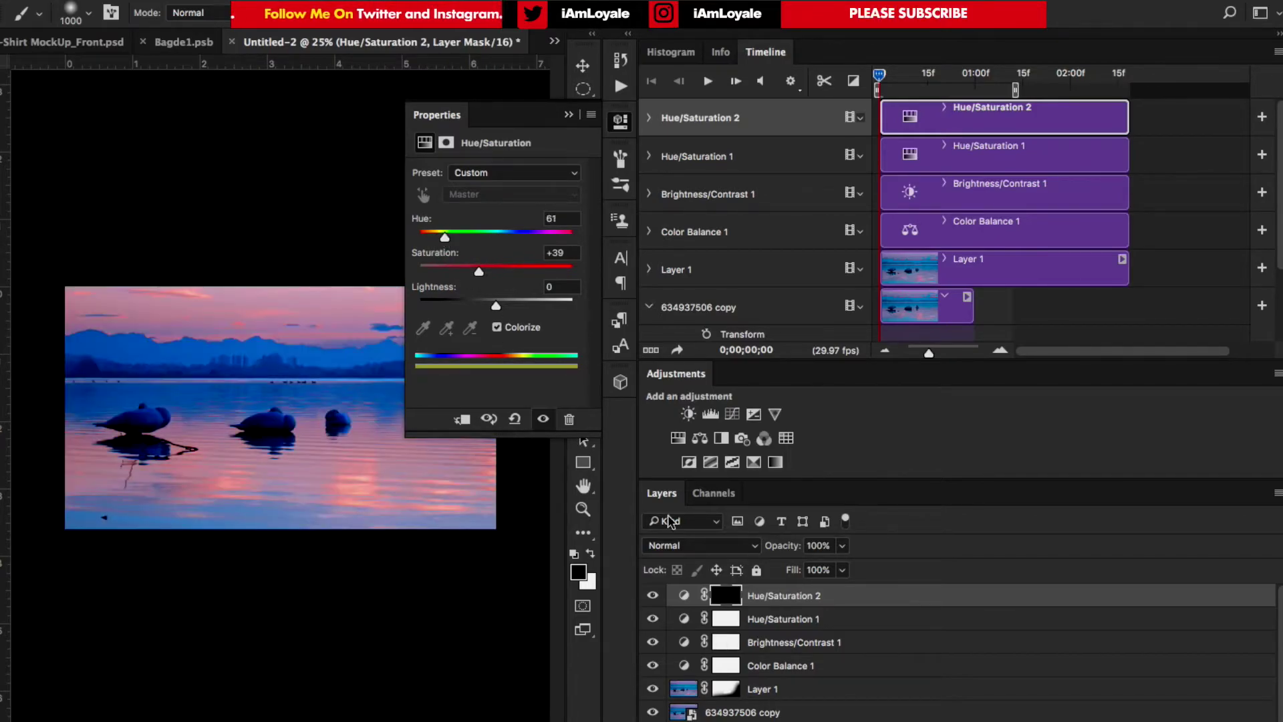
key(bracketleft)
key(bracketleft)
key(bracketleft)
key(bracketleft)
key(bracketleft)
key(bracketleft)
key(bracketleft)
key(bracketleft)
key(x)
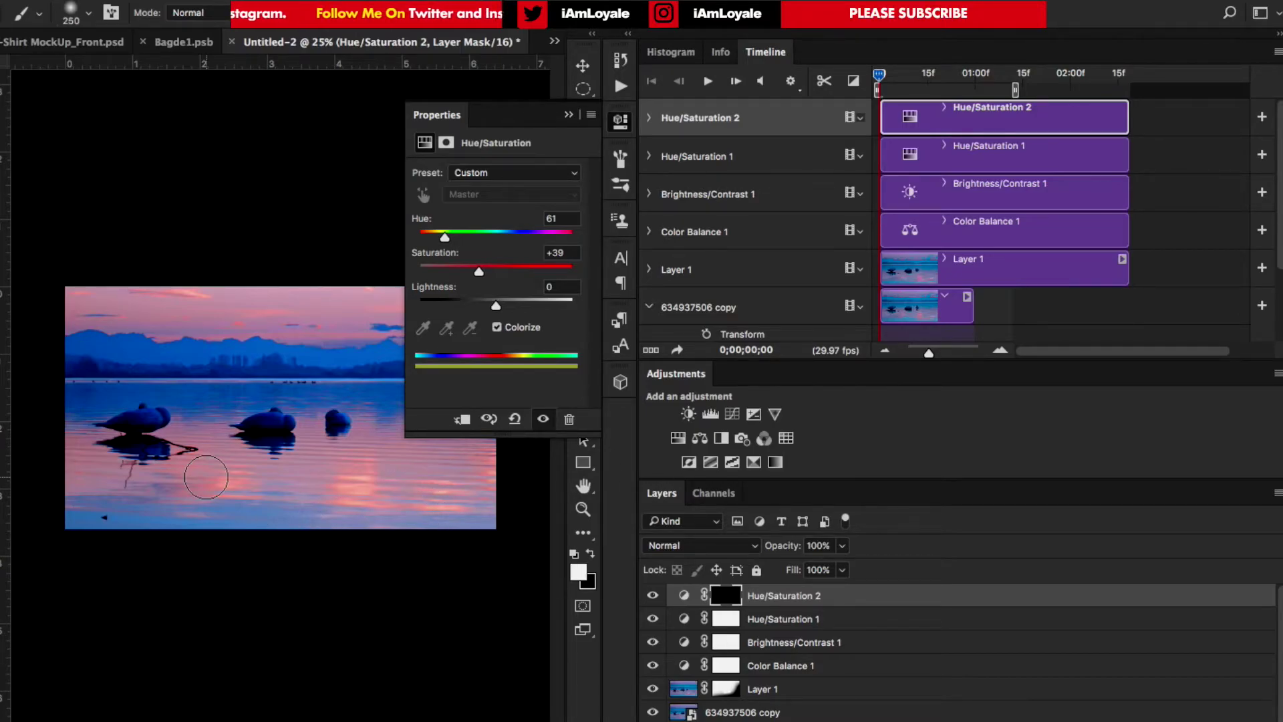
mouse_move(84, 461)
mouse_down()
mouse_move(157, 474)
mouse_move(194, 467)
mouse_move(182, 465)
mouse_move(199, 448)
mouse_move(236, 466)
mouse_move(309, 447)
mouse_move(322, 466)
mouse_move(357, 450)
mouse_move(485, 462)
mouse_move(425, 467)
mouse_move(463, 459)
mouse_move(485, 476)
mouse_up()
click(569, 115)
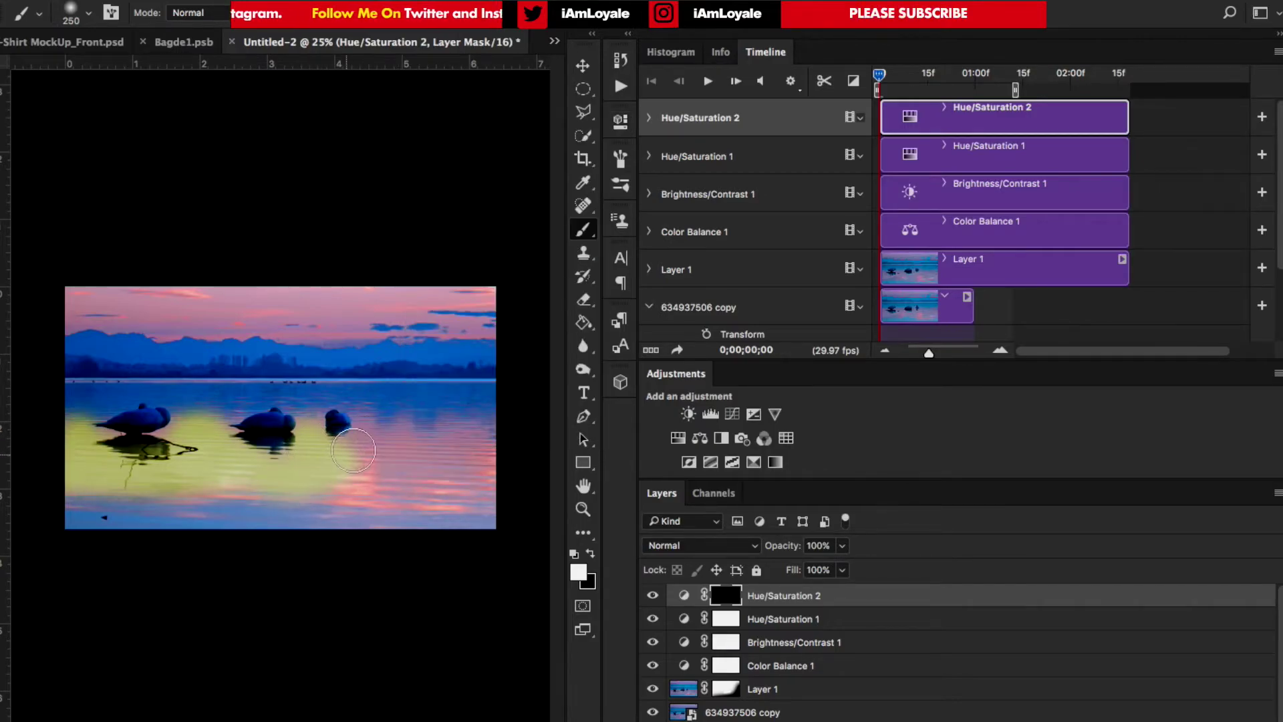
click(841, 546)
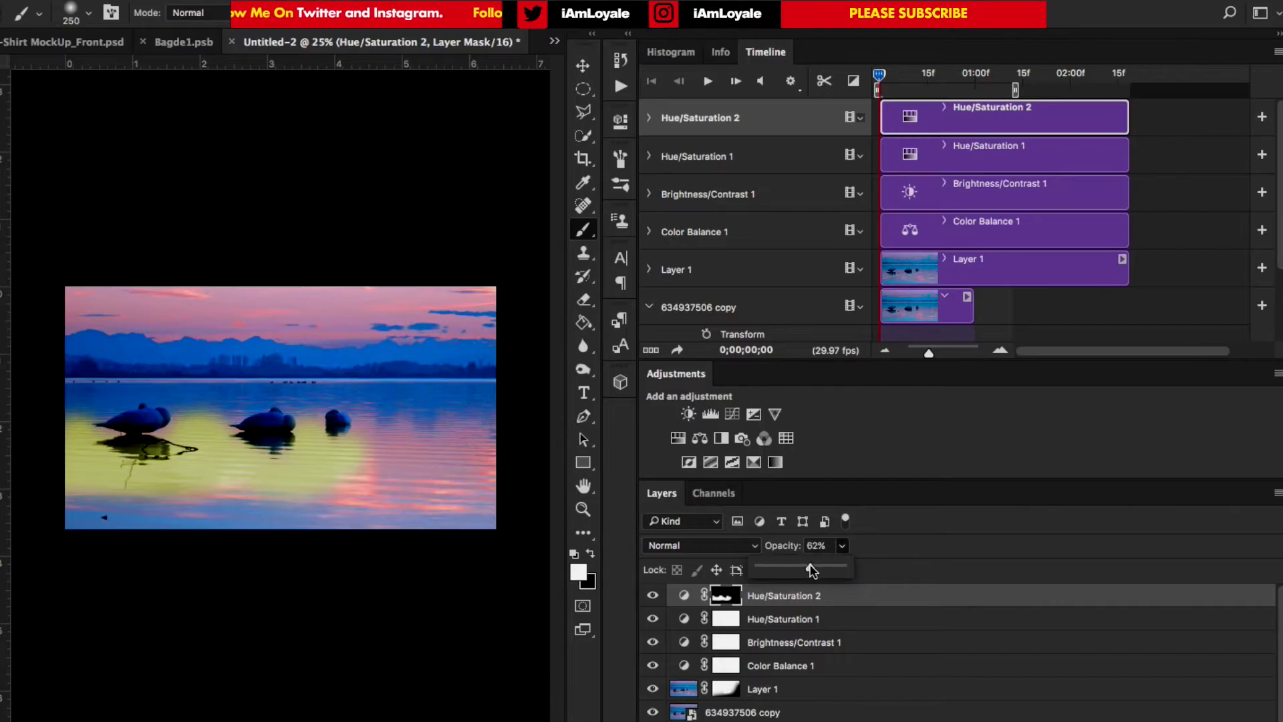
click(363, 458)
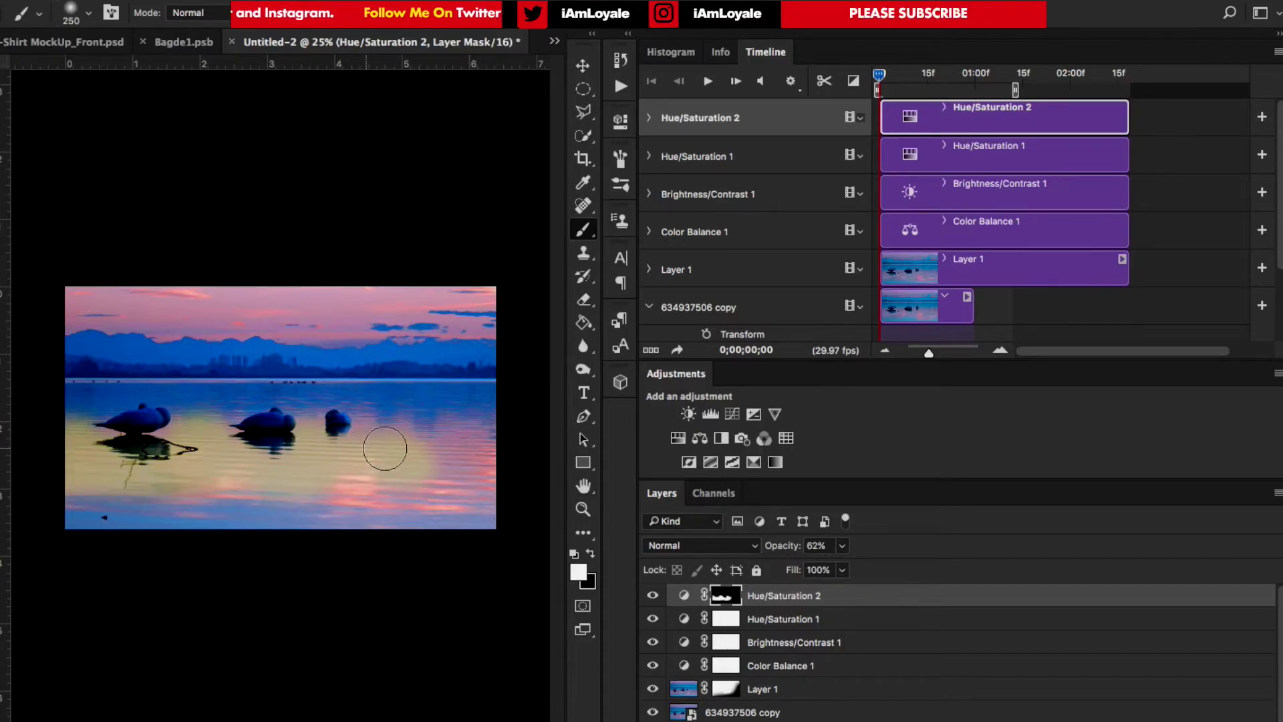
mouse_move(385, 448)
mouse_down()
mouse_move(471, 441)
mouse_move(400, 461)
mouse_move(376, 491)
mouse_move(492, 473)
mouse_move(276, 492)
mouse_move(107, 483)
mouse_up()
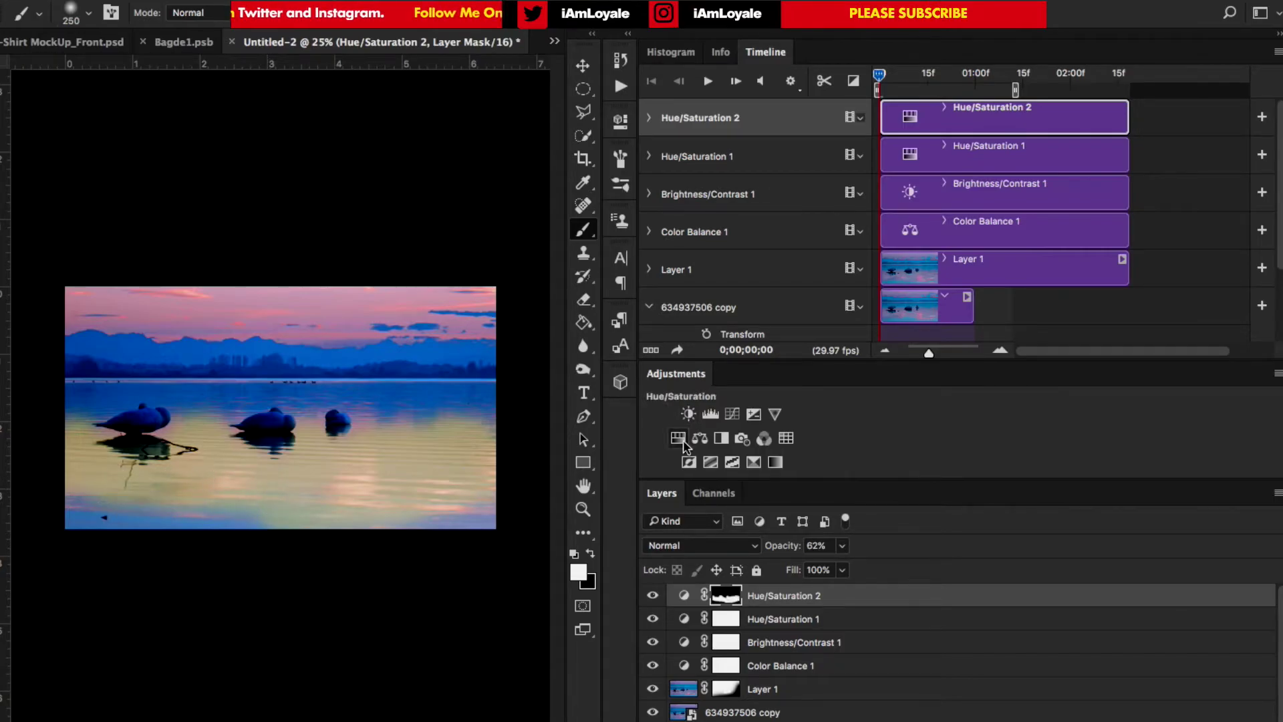
Add a colorized Hue/Saturation layer with Saturation 100 and a blue hue around 211.
click(699, 439)
click(496, 327)
drag(422, 233, 518, 238)
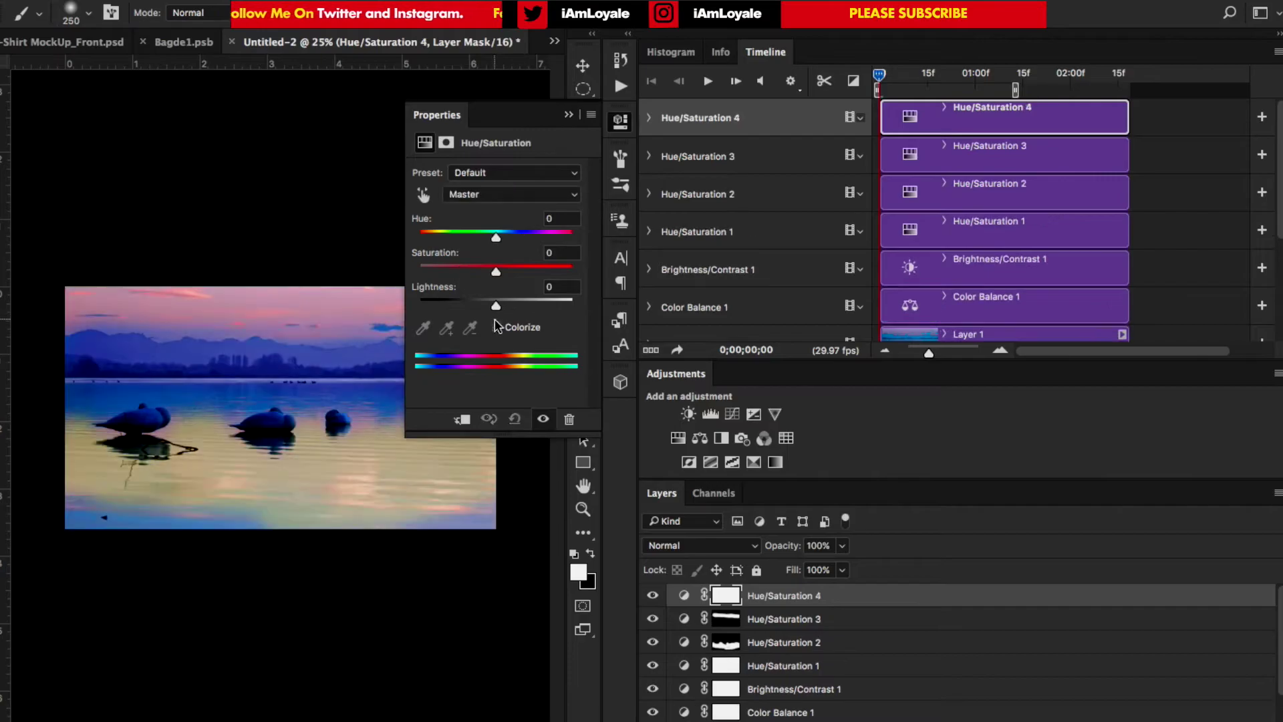
click(497, 327)
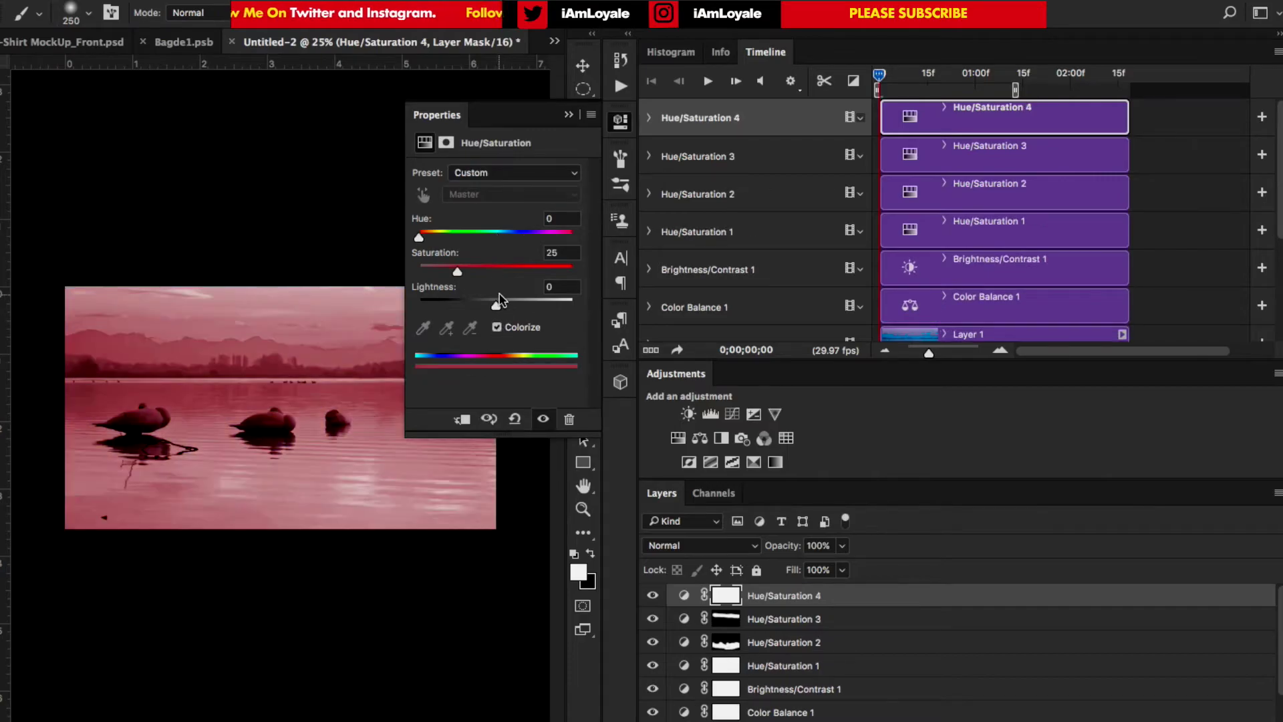
drag(563, 270, 591, 274)
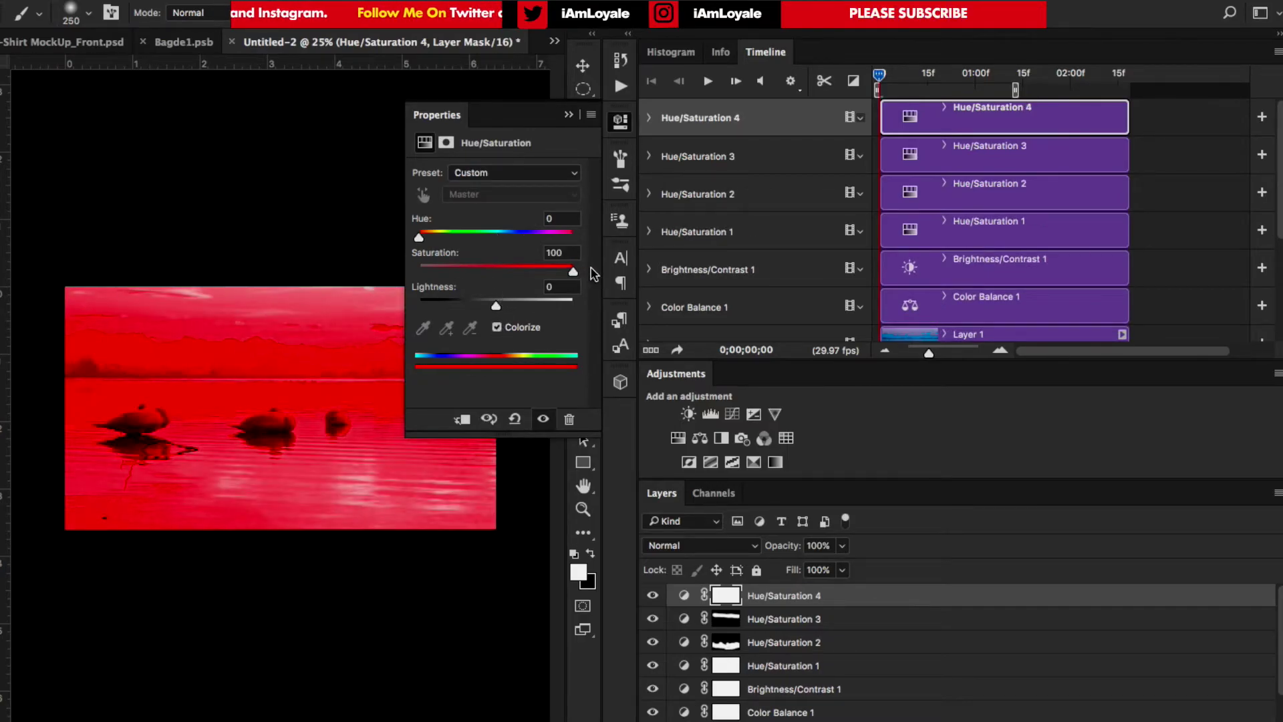
drag(535, 235, 515, 235)
Invert its mask, paint cyan along the lake's bottom edge at 46% opacity, and preview.
key(ctrl+i)
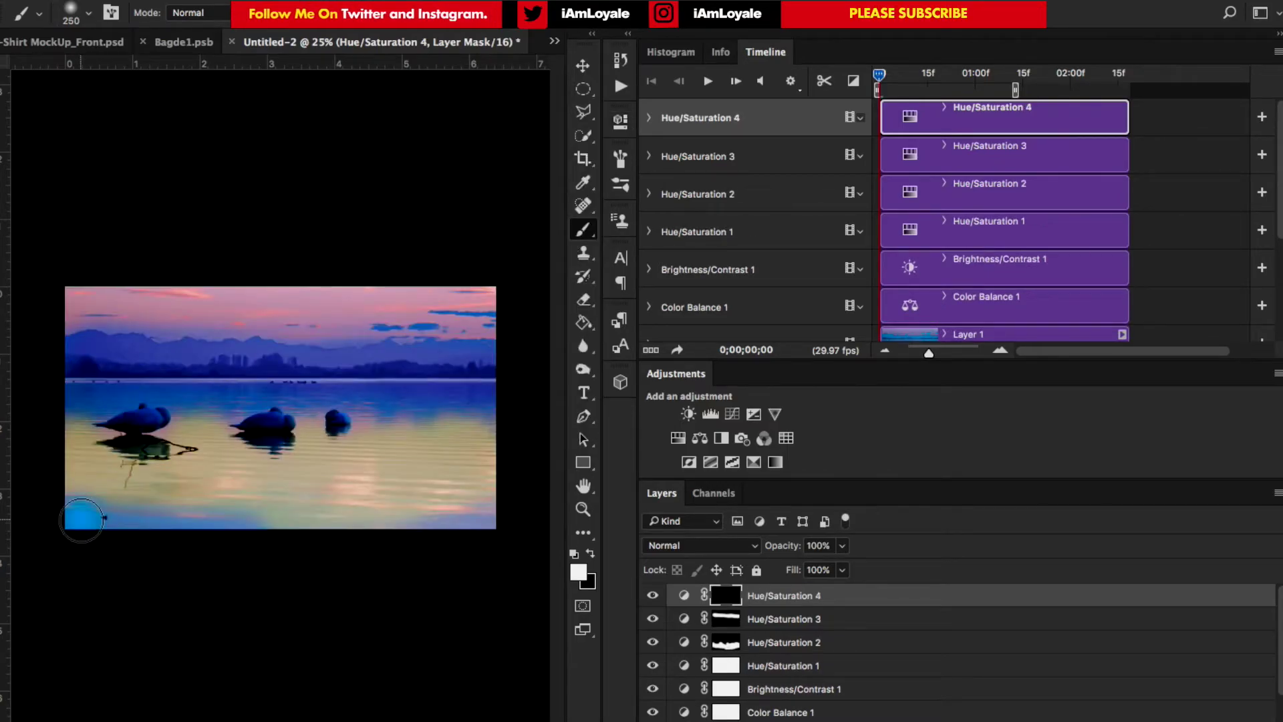
drag(94, 520, 231, 536)
drag(418, 534, 491, 531)
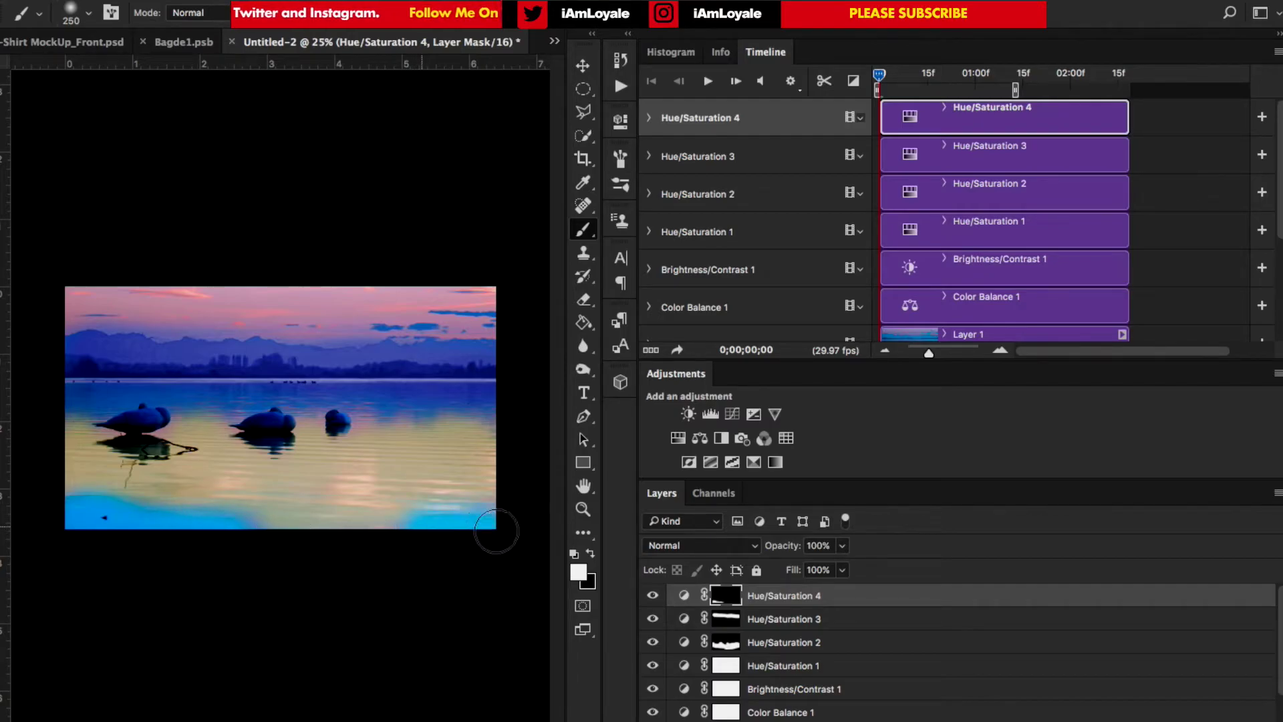
click(844, 546)
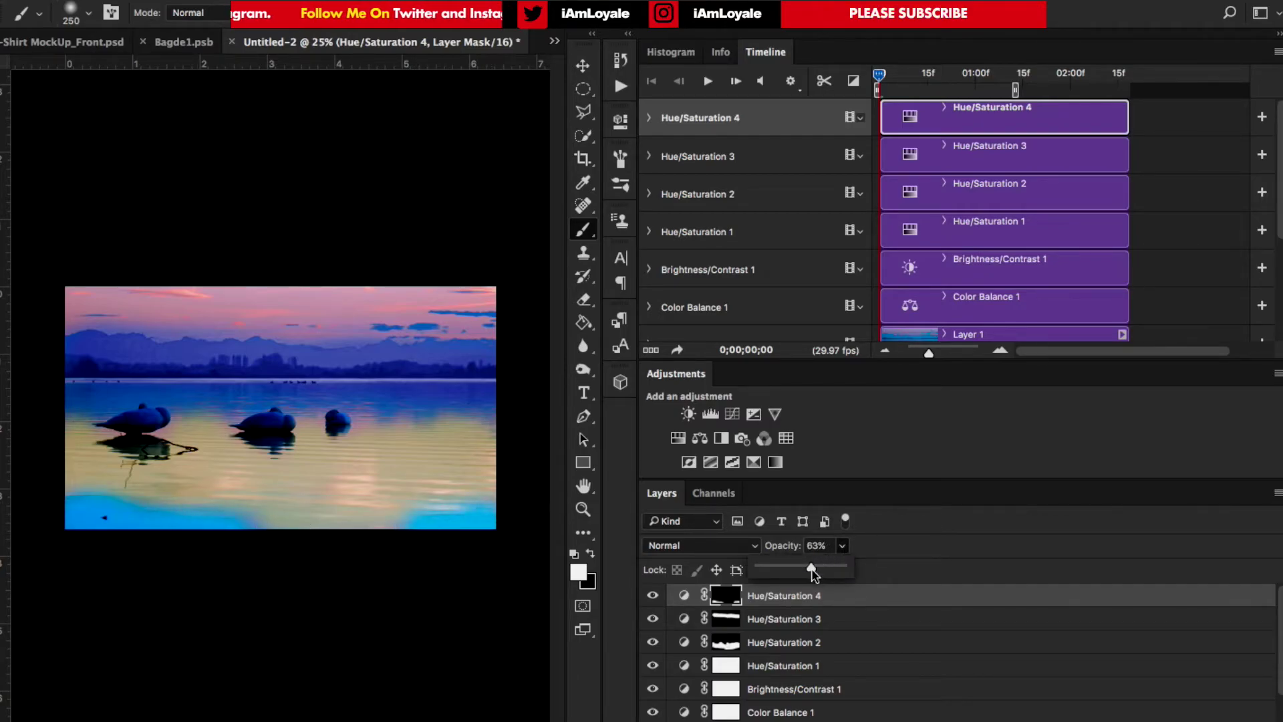
drag(813, 574, 796, 574)
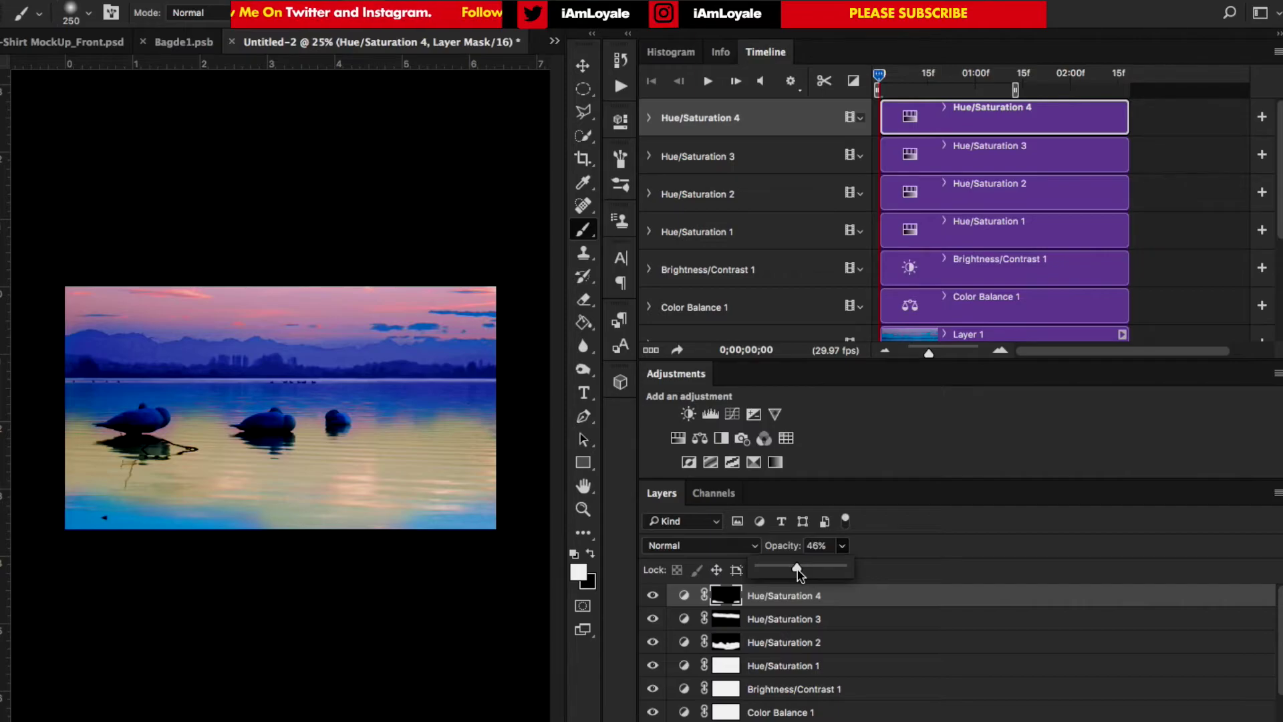
key(space)
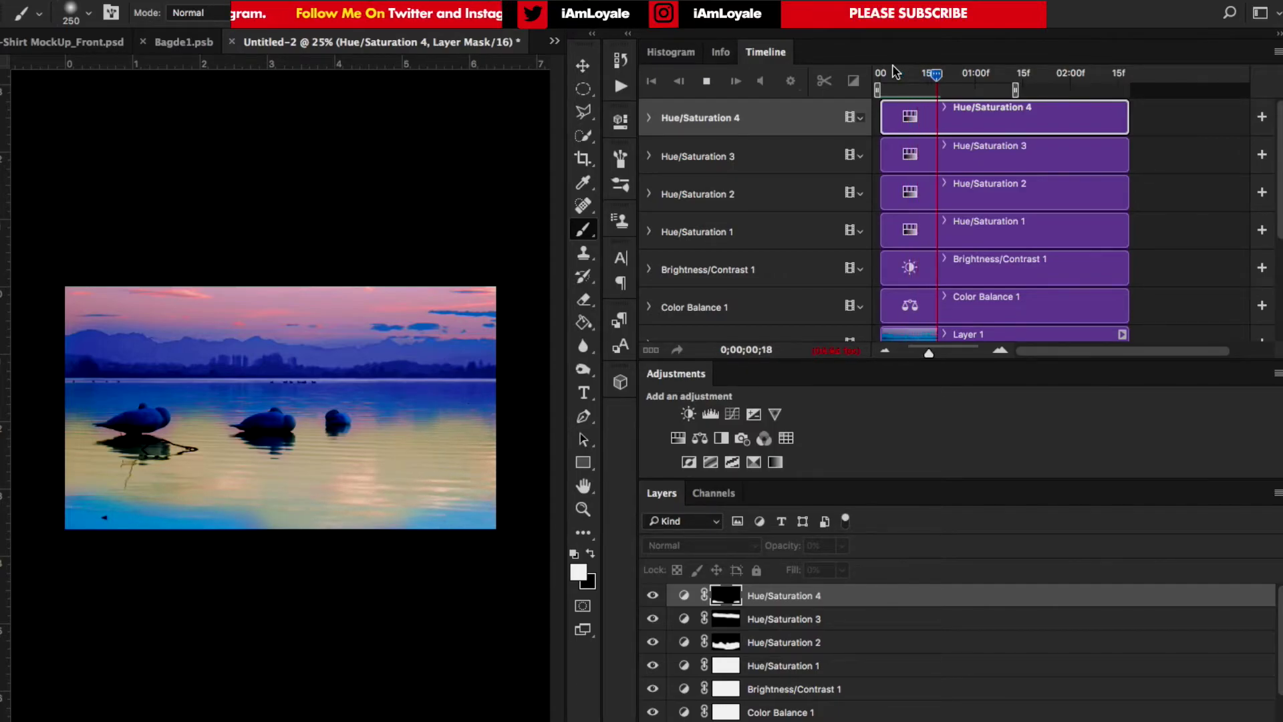
Select the Hue/Saturation 2 layer so the new text layer sits directly above it.
key(alt+bracketleft)
key(alt+bracketleft)
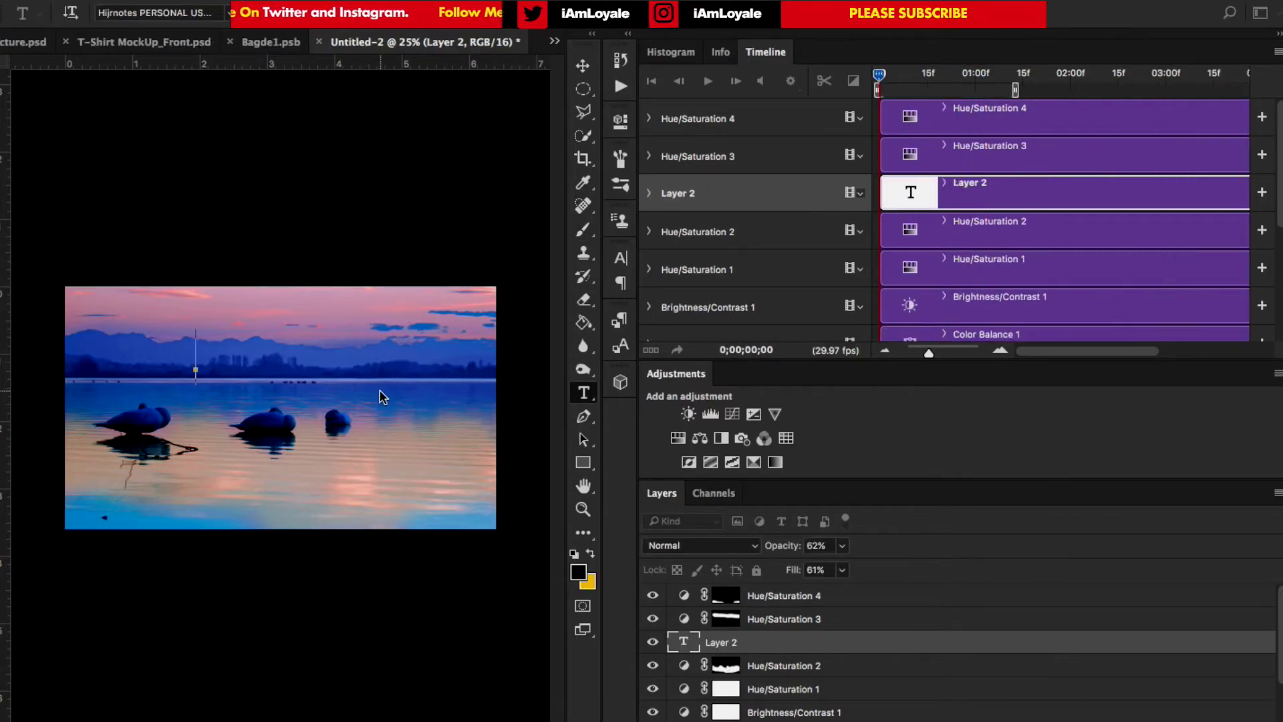
Type a bold white NATURE title across the mountains, then stop playback.
text(a)
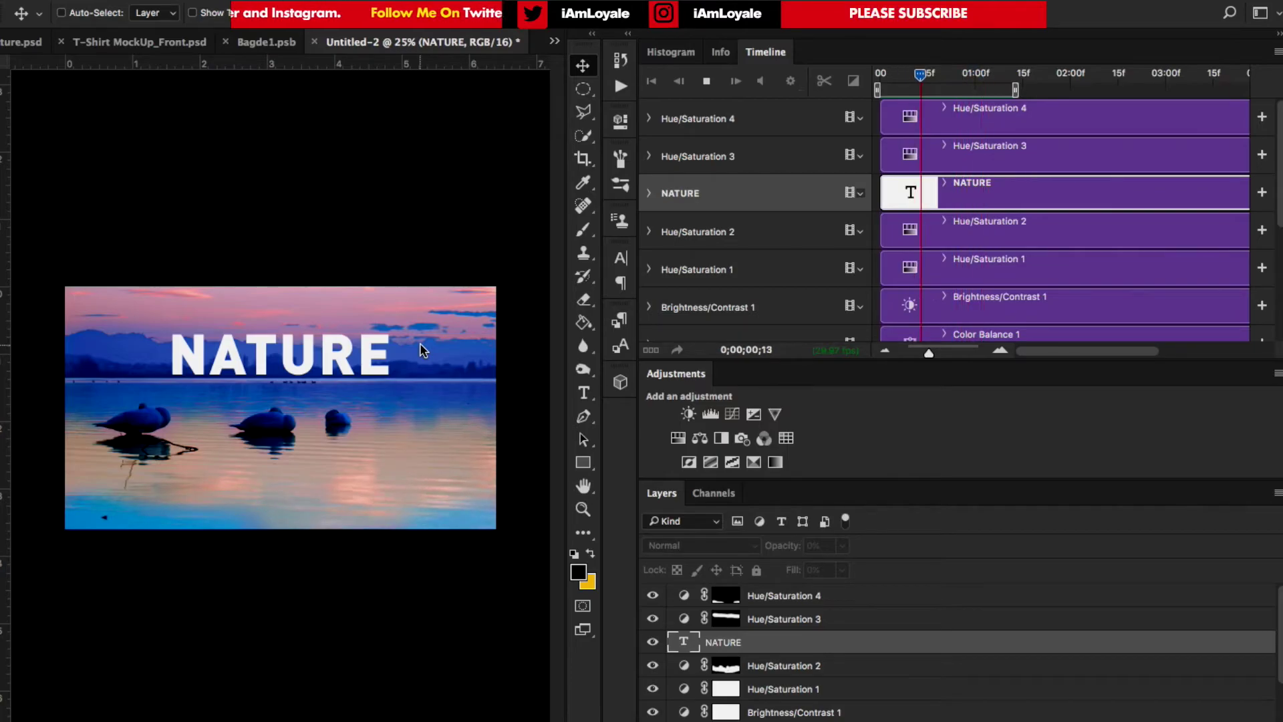
key(space)
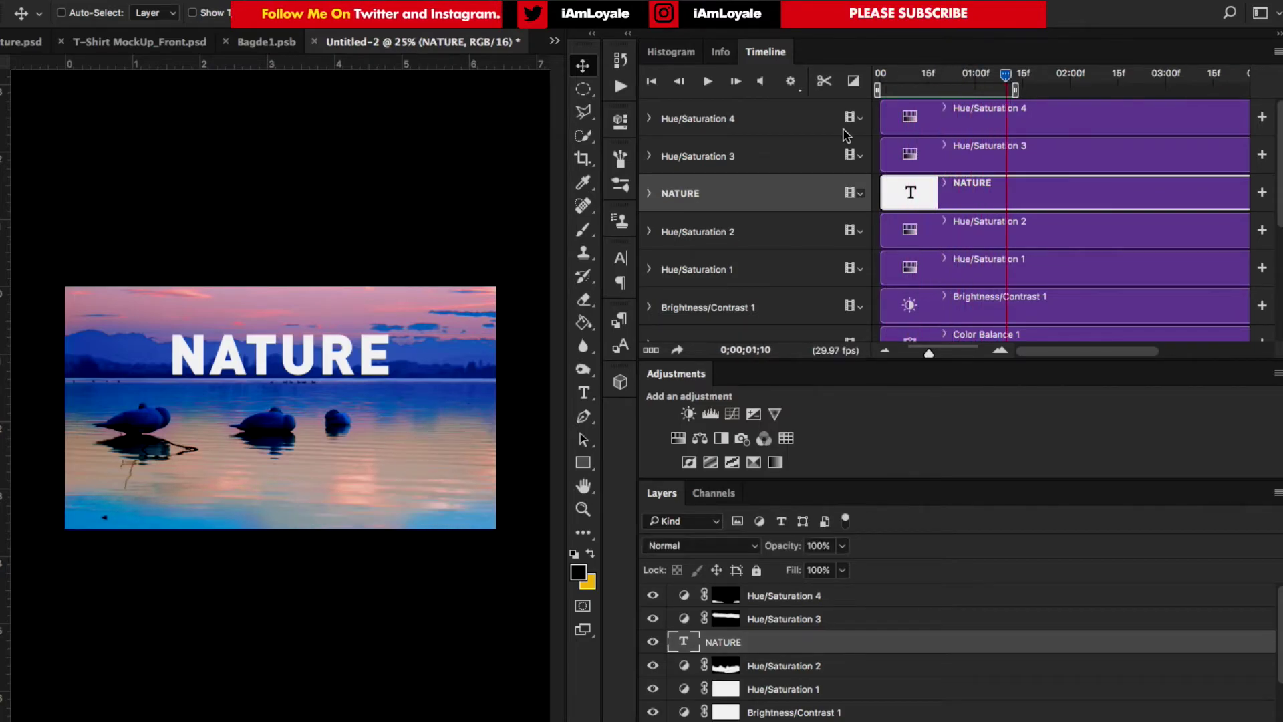
Open Render Video from the timeline menu and replace the output file name.
click(1278, 55)
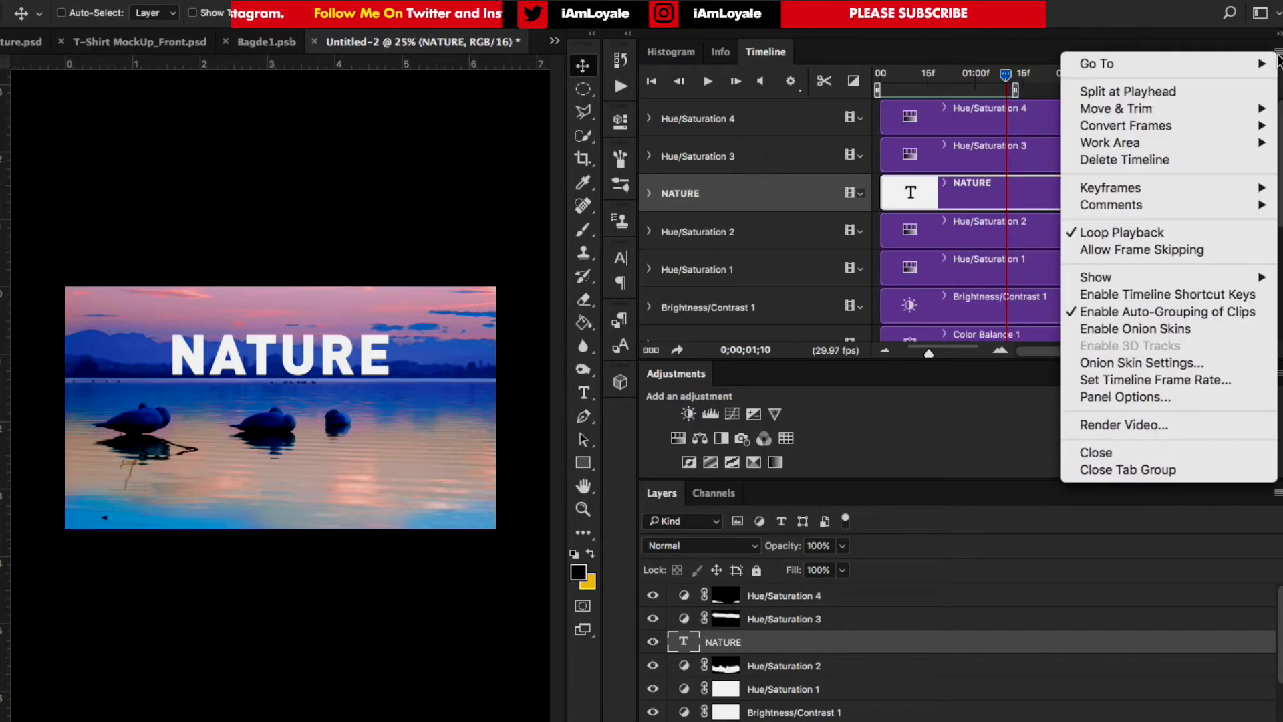
click(1103, 425)
drag(934, 50, 545, 116)
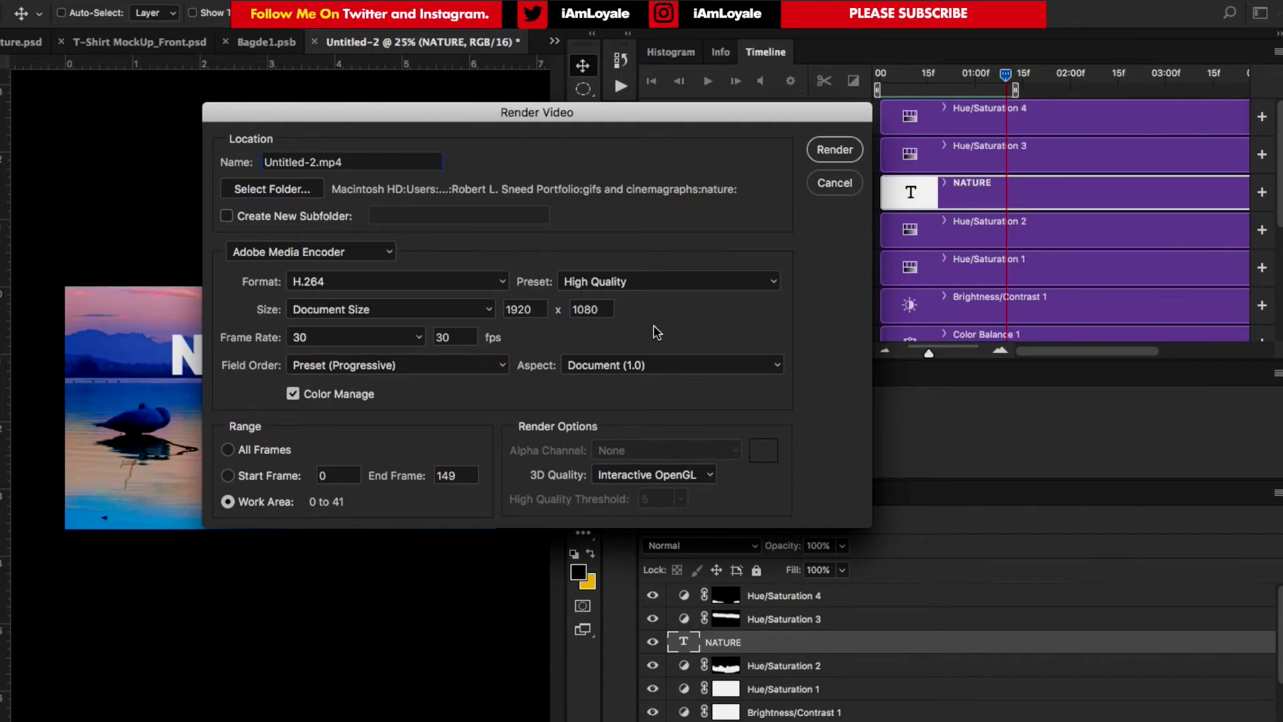
double_click(319, 162)
text(nature-by-robert-l-sneed)
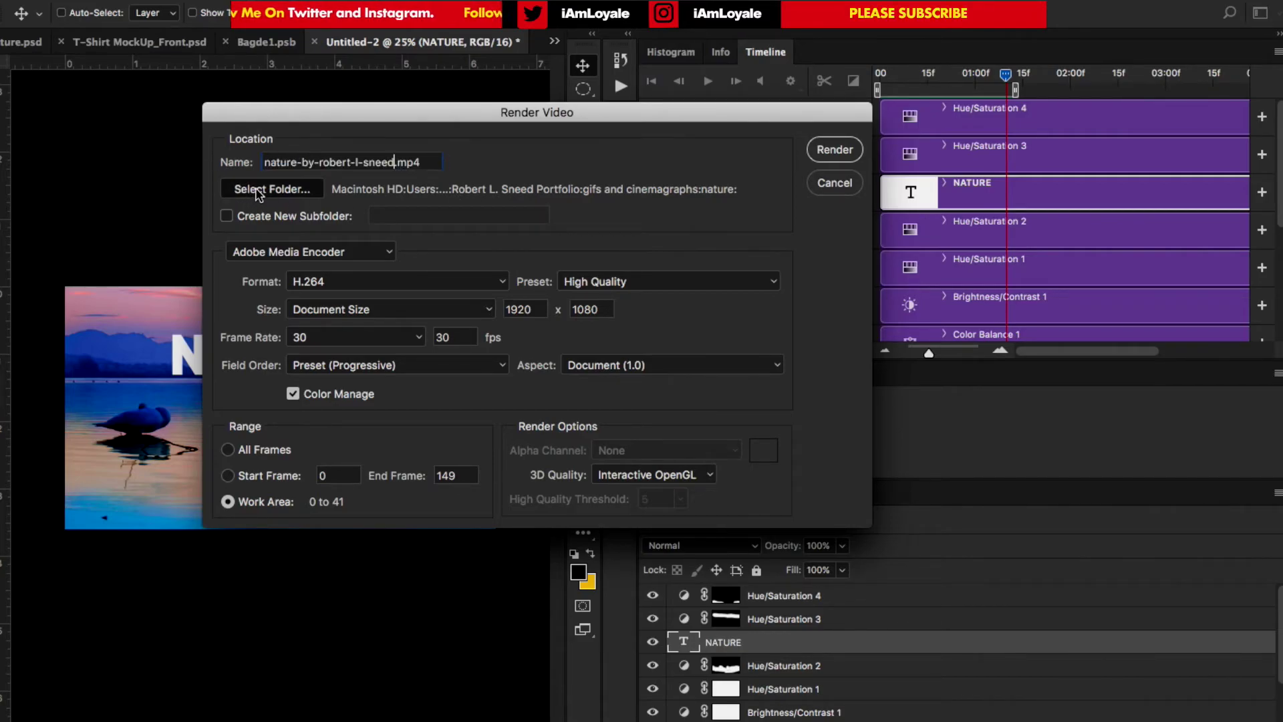
Keep 30 fps, set a custom range of frames 0 to 40, and render.
click(355, 337)
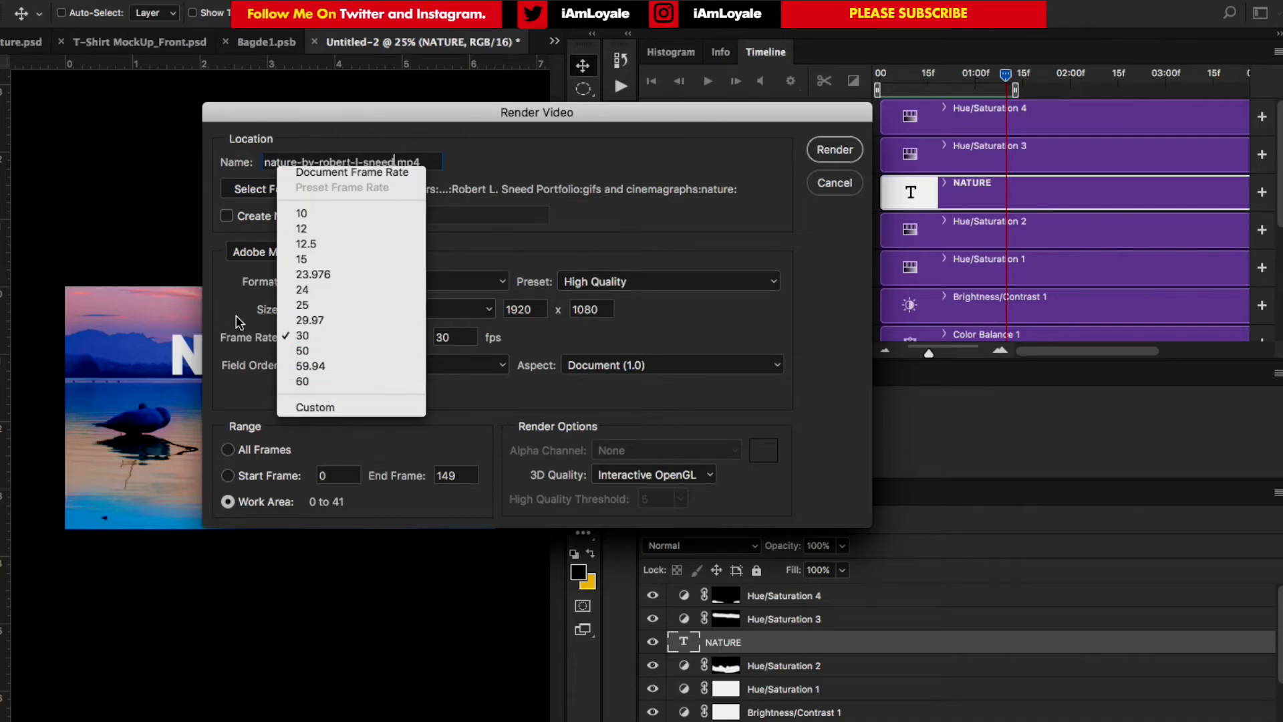
click(189, 274)
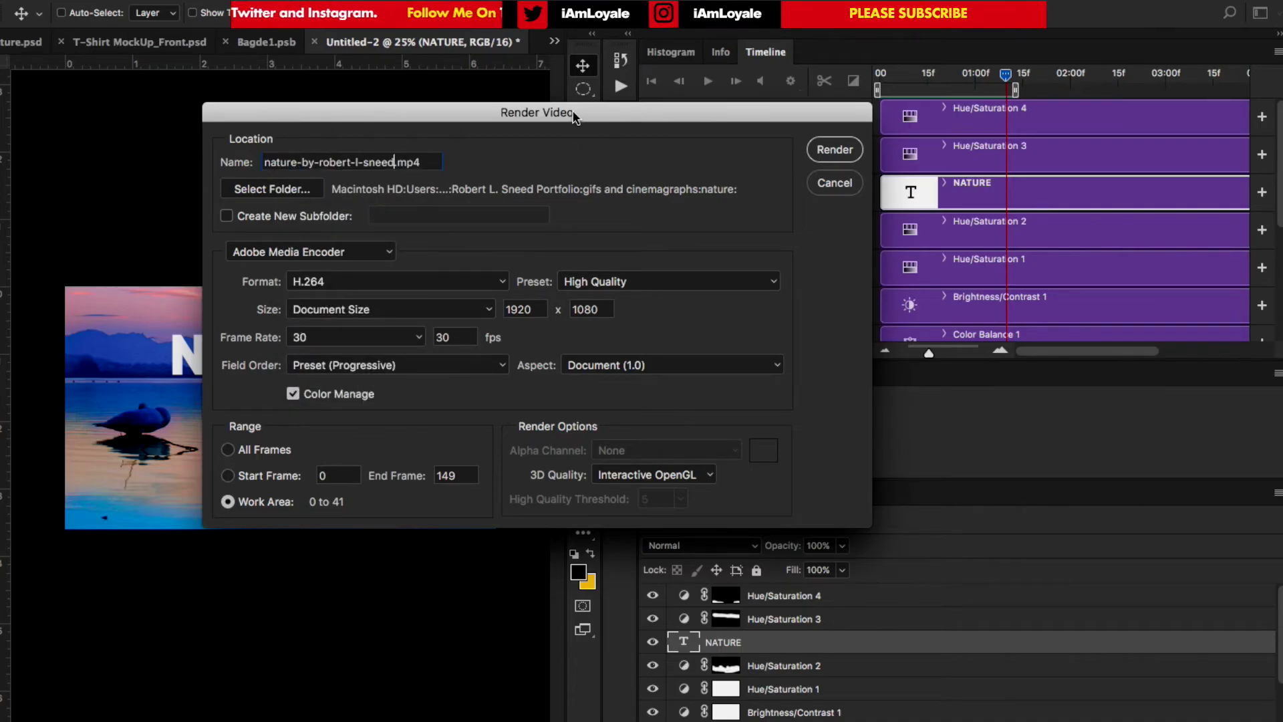
drag(569, 121, 470, 59)
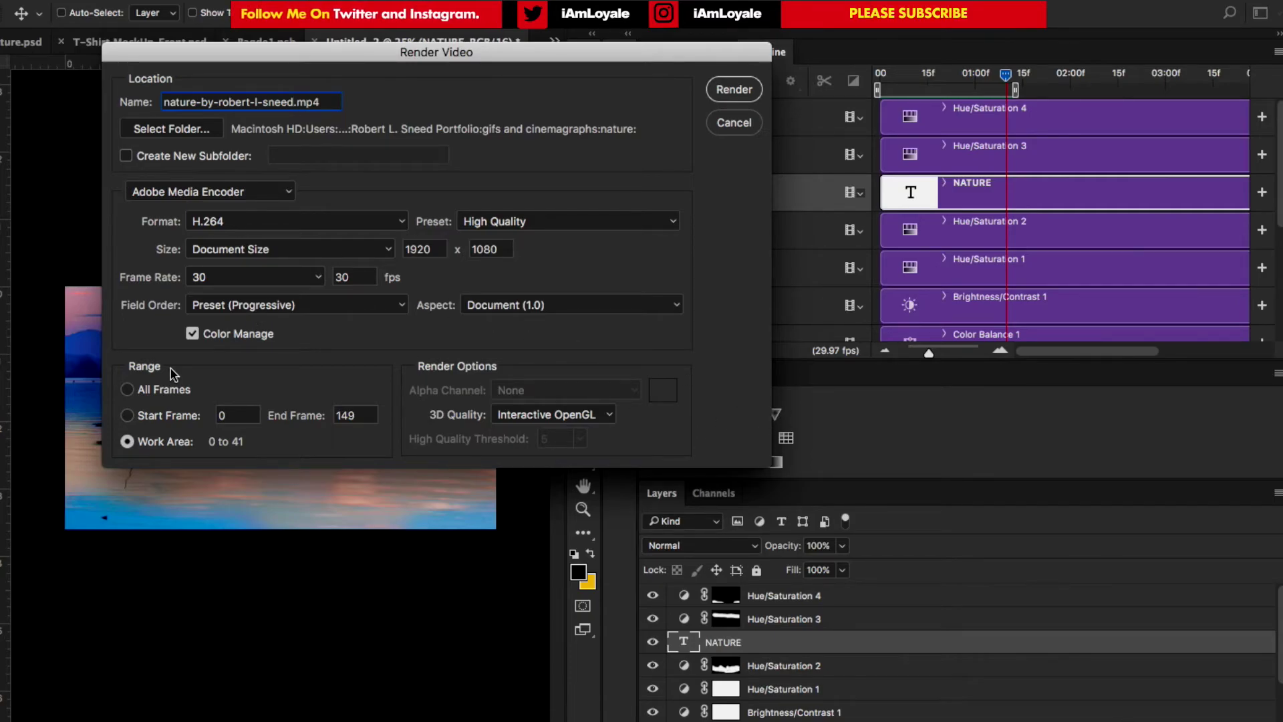
click(127, 415)
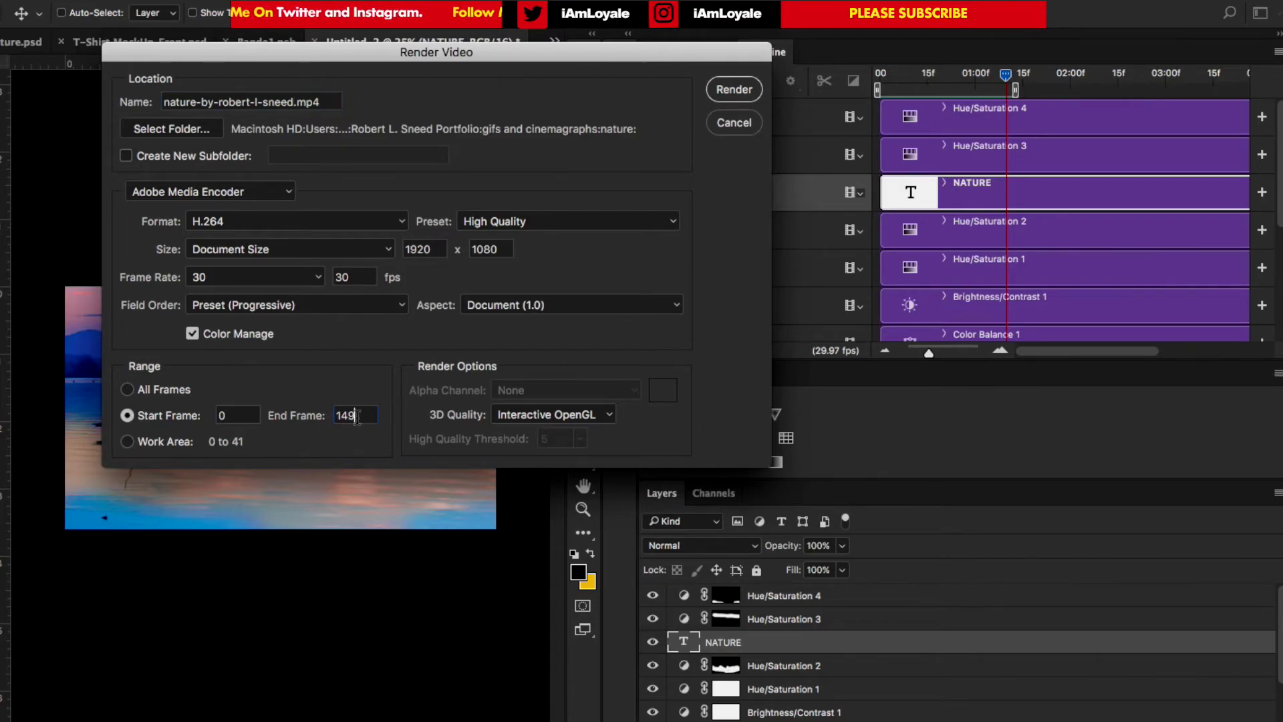
drag(352, 416, 334, 416)
text(40)
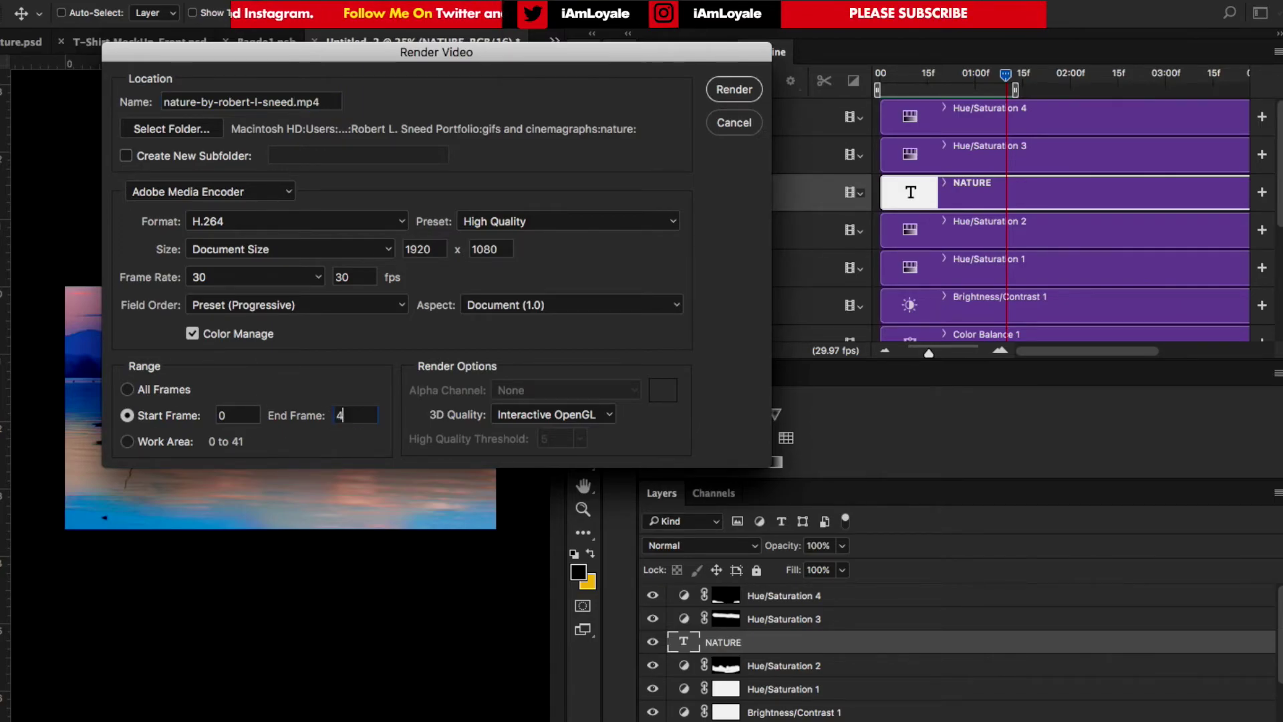
click(734, 90)
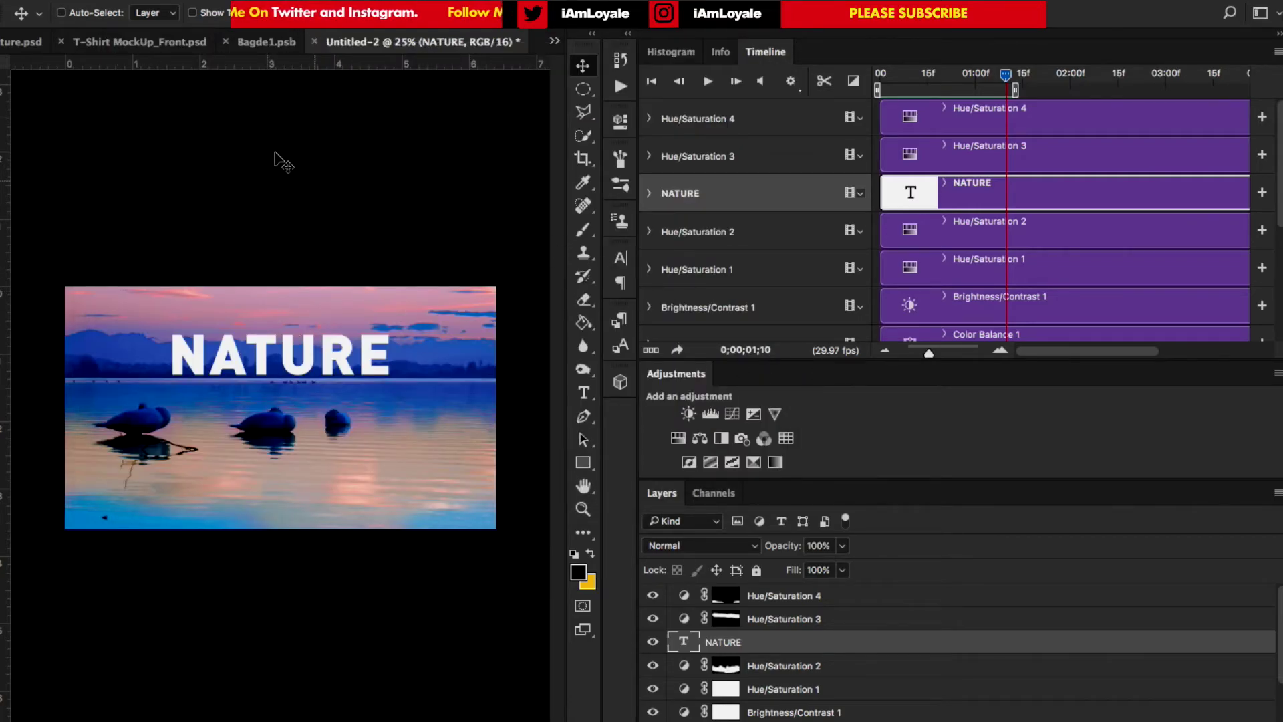
Open Save for Web (Legacy) and change the format from PNG-8 to GIF.
click(157, 0)
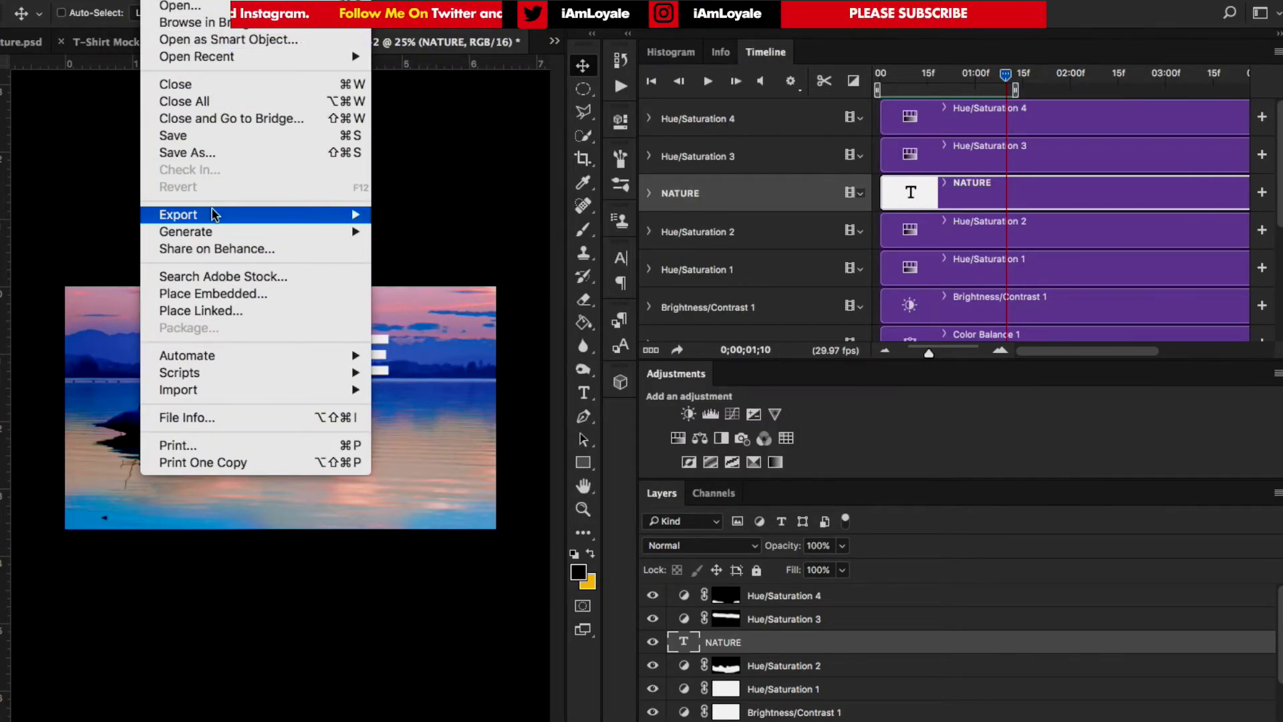
mouse_move(210, 214)
click(513, 289)
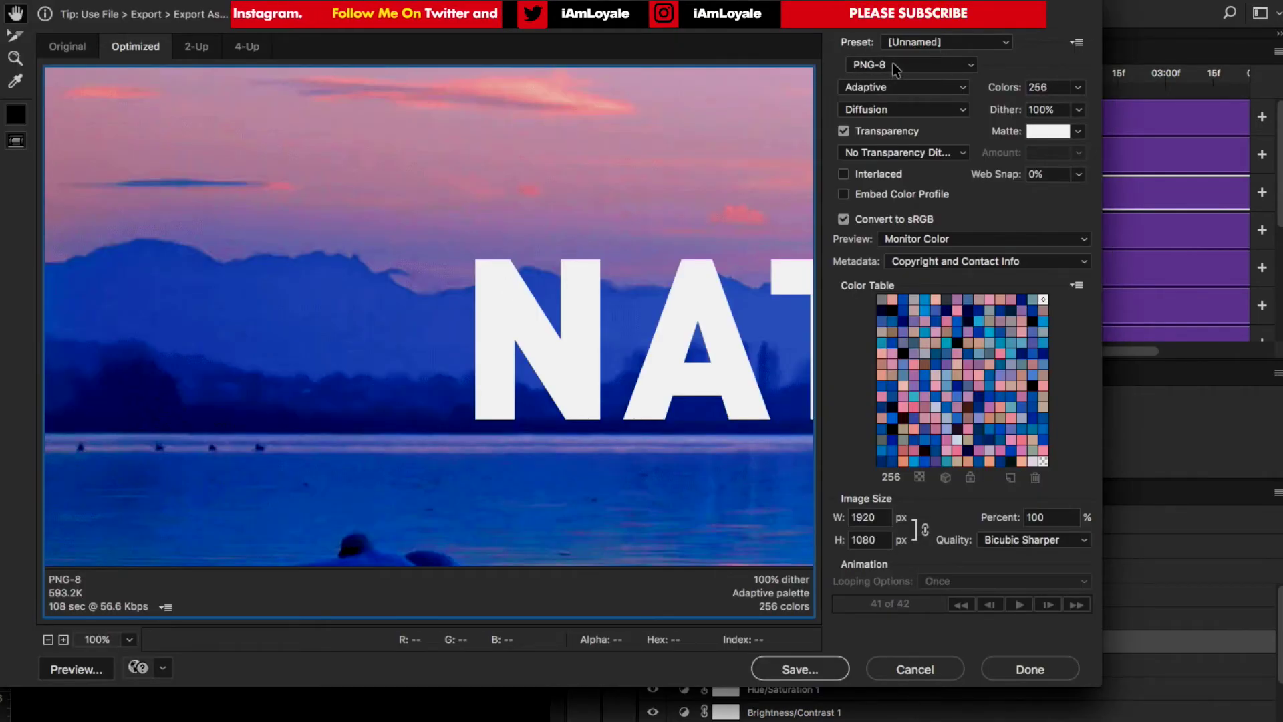
click(892, 62)
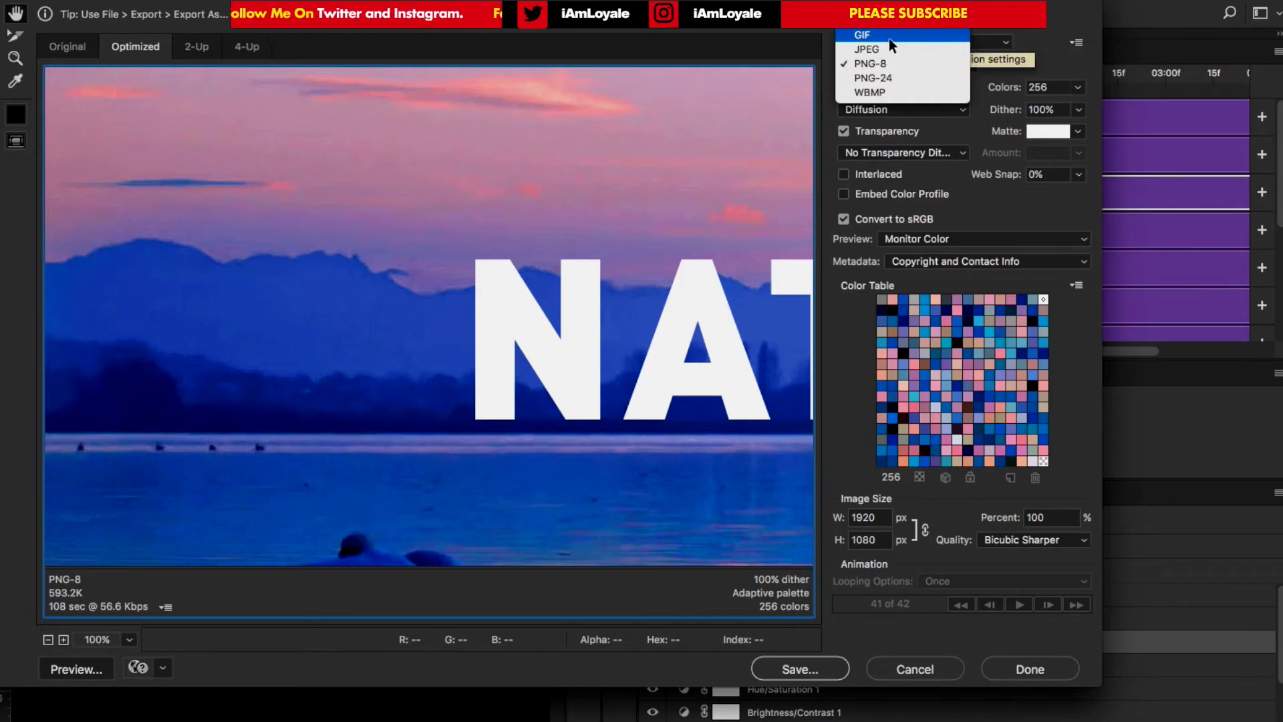
key(Escape)
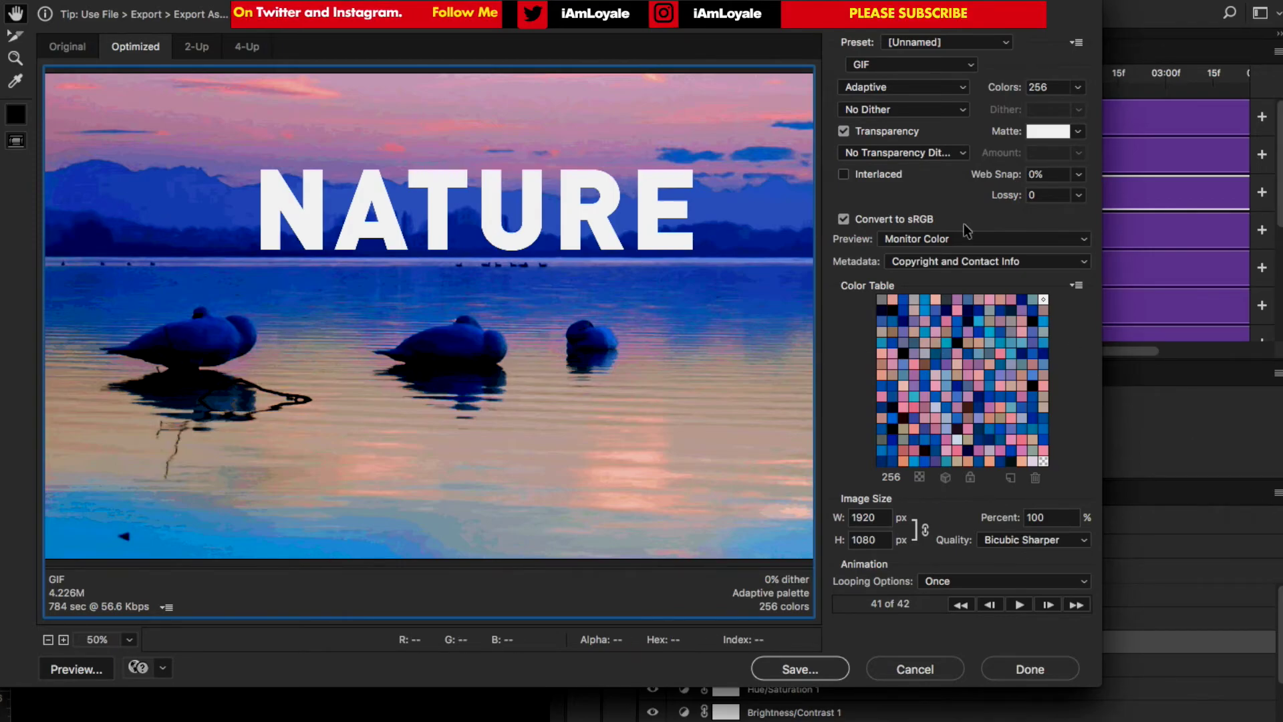
Use Diffusion dithering, resize the width to 1080 (1080×608), and loop forever.
click(937, 108)
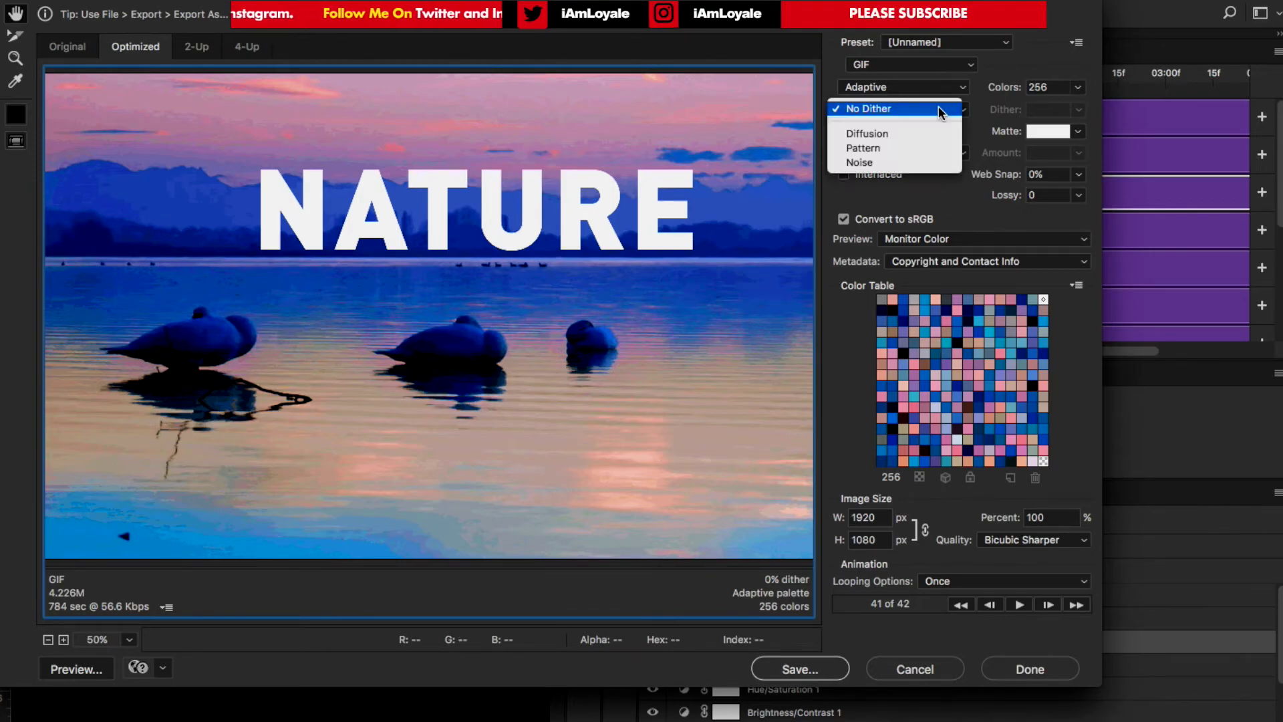
click(913, 135)
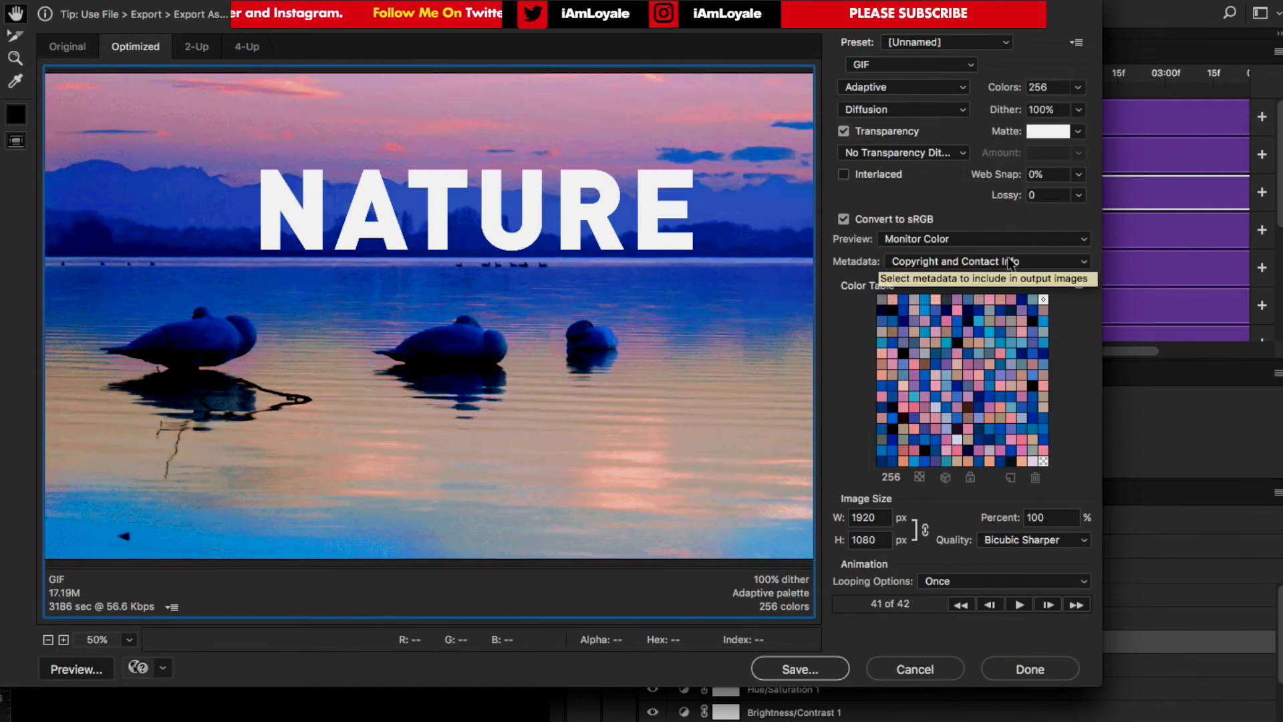
double_click(869, 517)
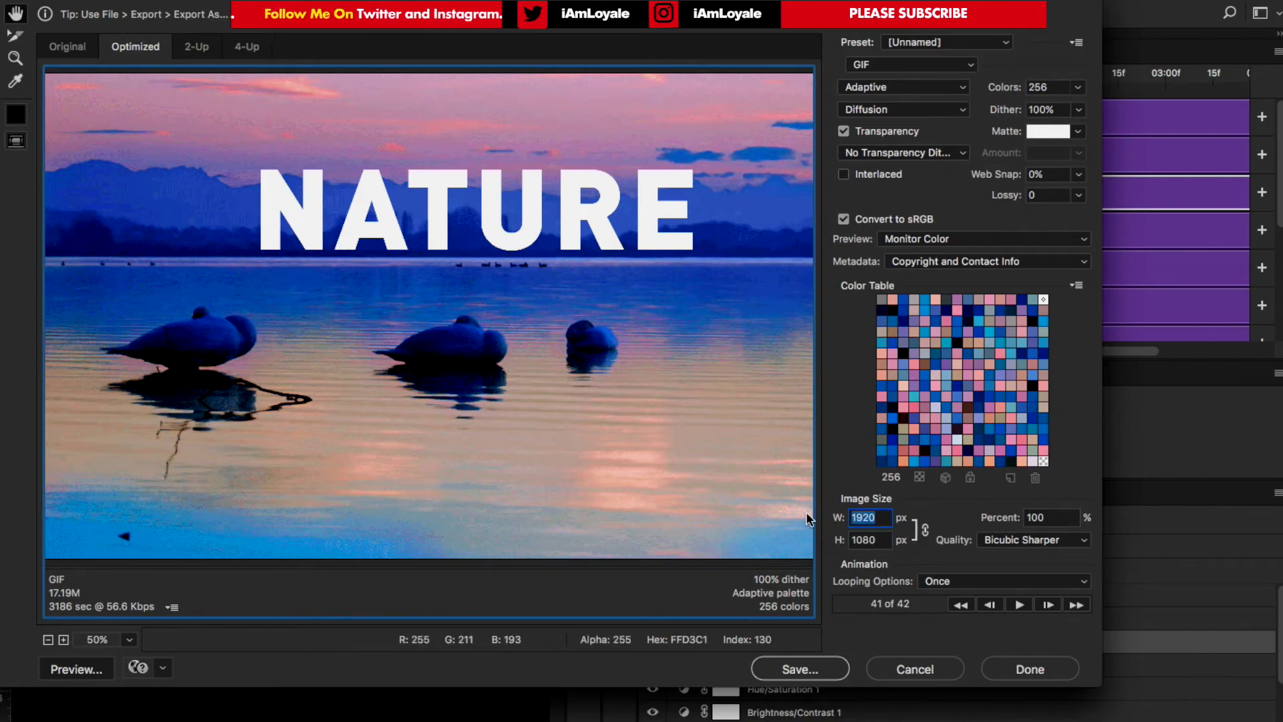
text(1080)
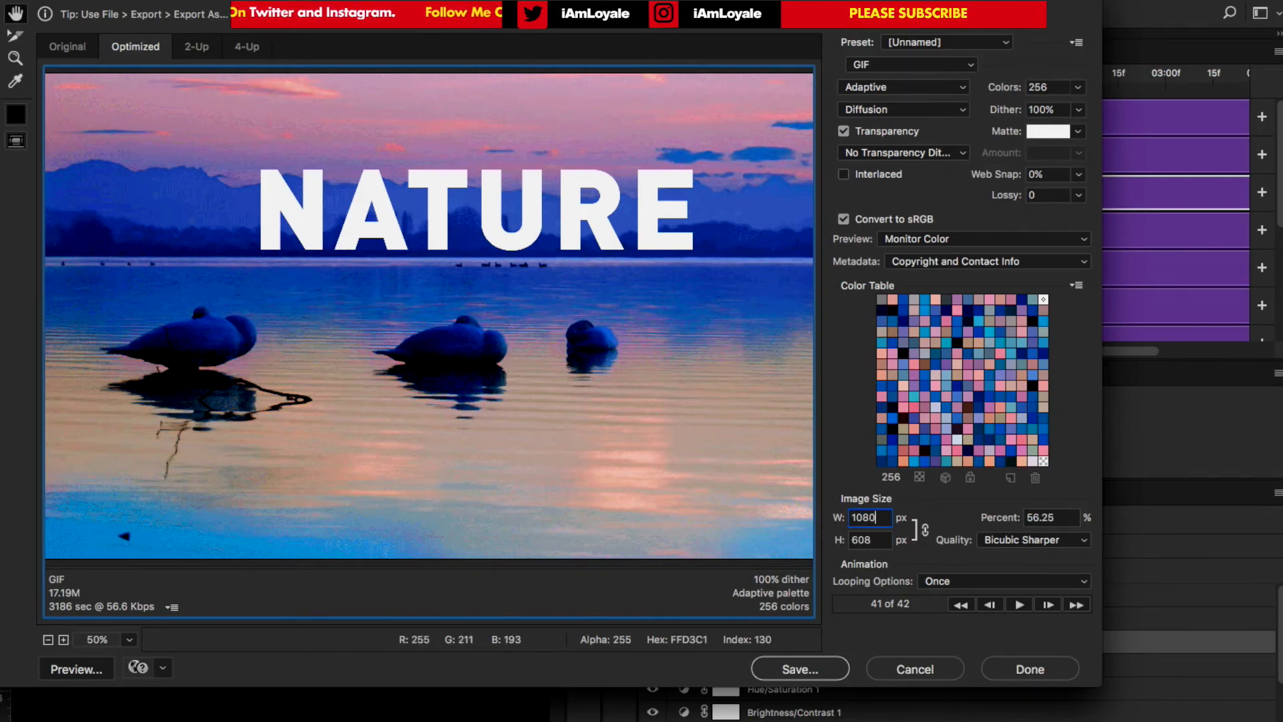
key(Tab)
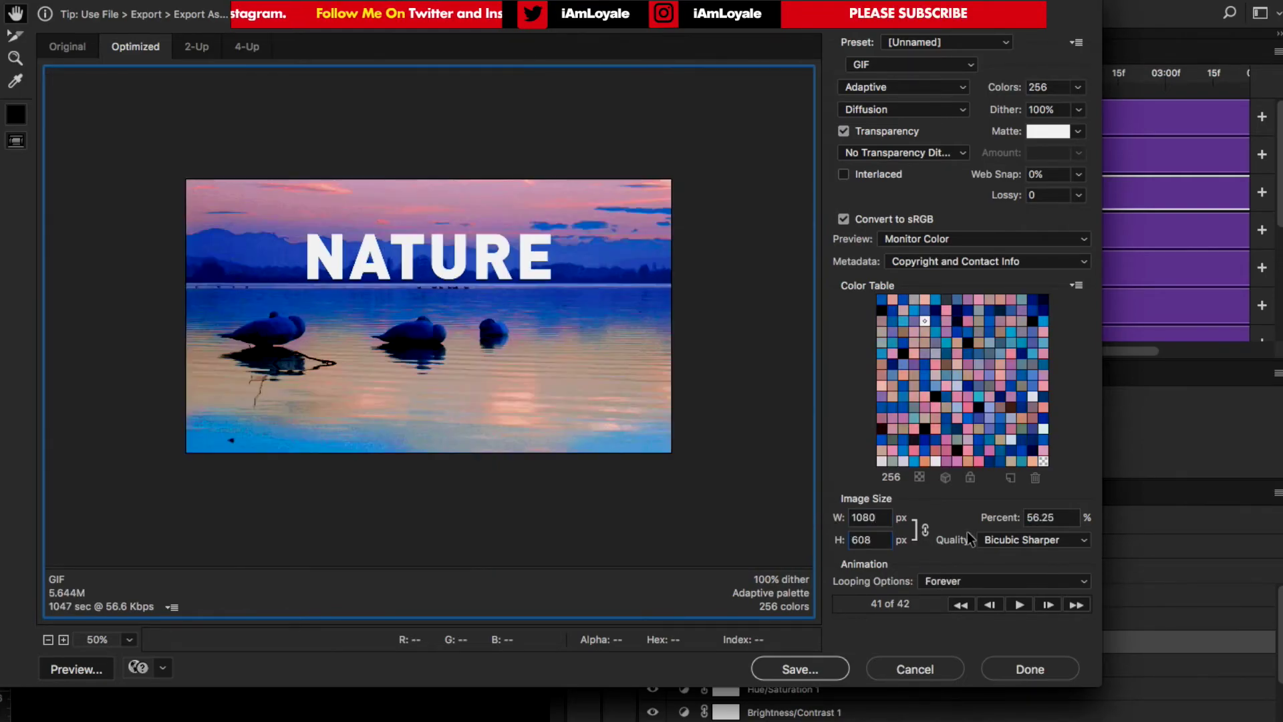
click(942, 581)
click(942, 595)
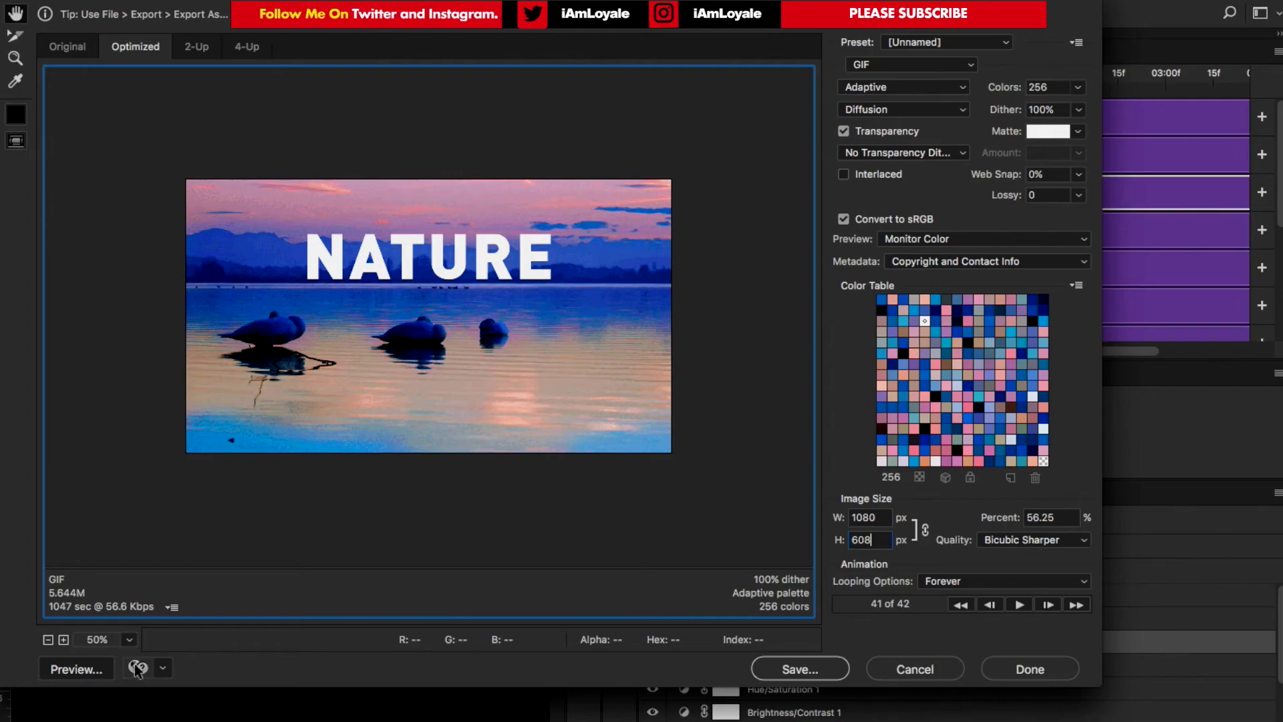
Preview the 1080×608 looping NATURE GIF in a web browser.
click(72, 671)
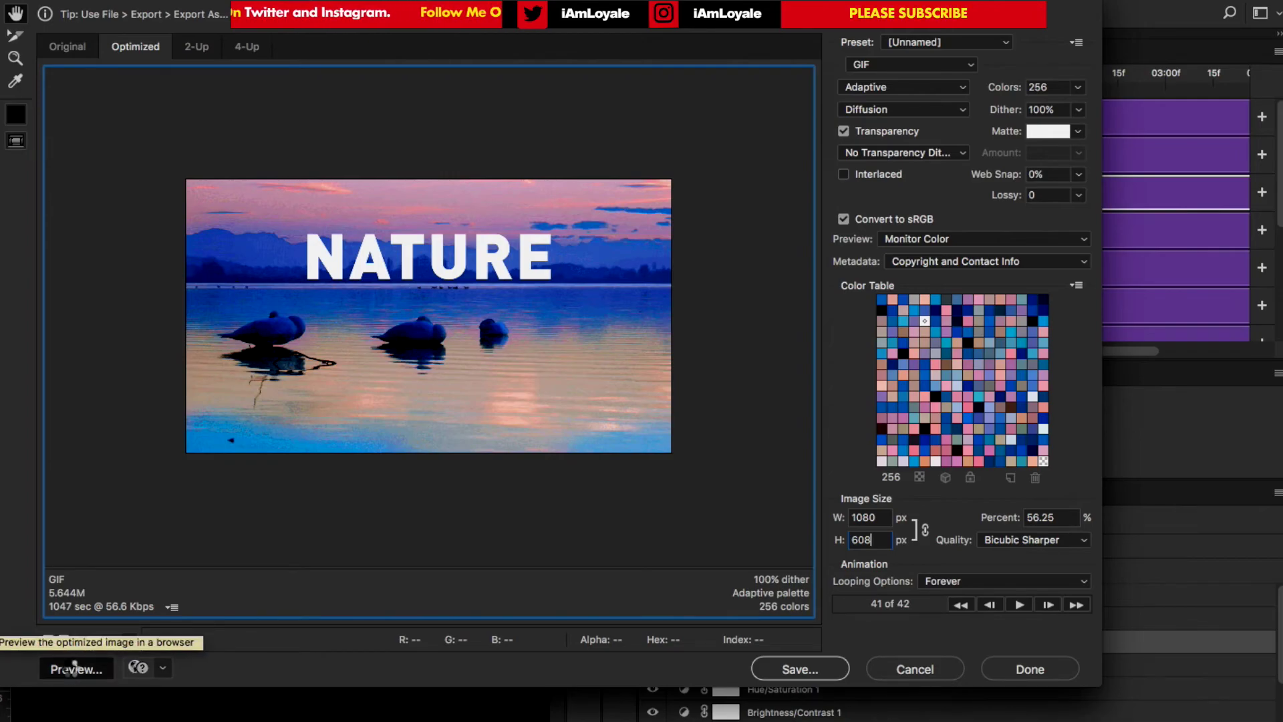